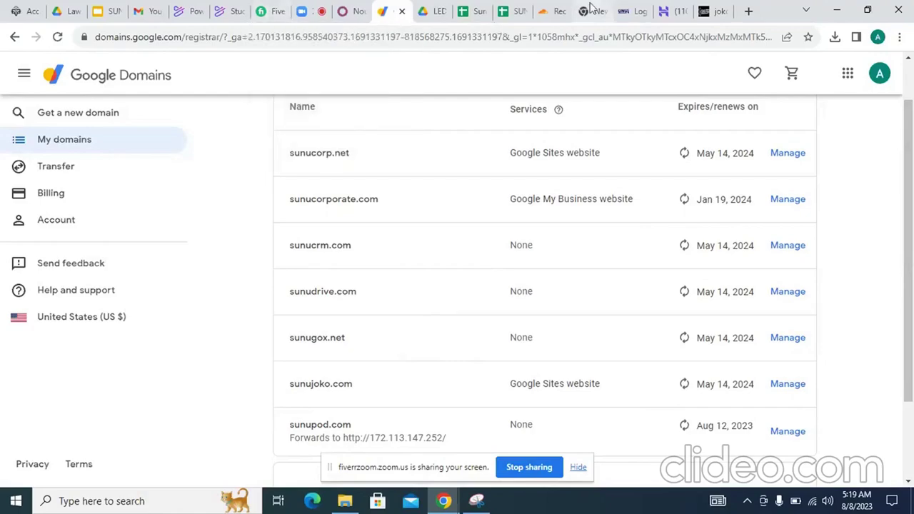
# Switch to the Cloudflare dashboard and add sunudrive.com as a new site.
pyautogui.click(552, 13)
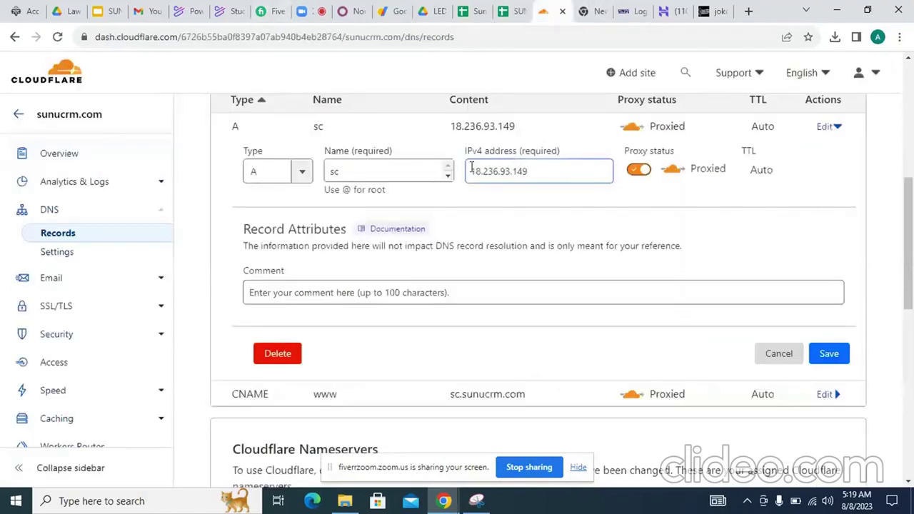
pyautogui.moveTo(909, 238); pyautogui.dragTo(894, 112)
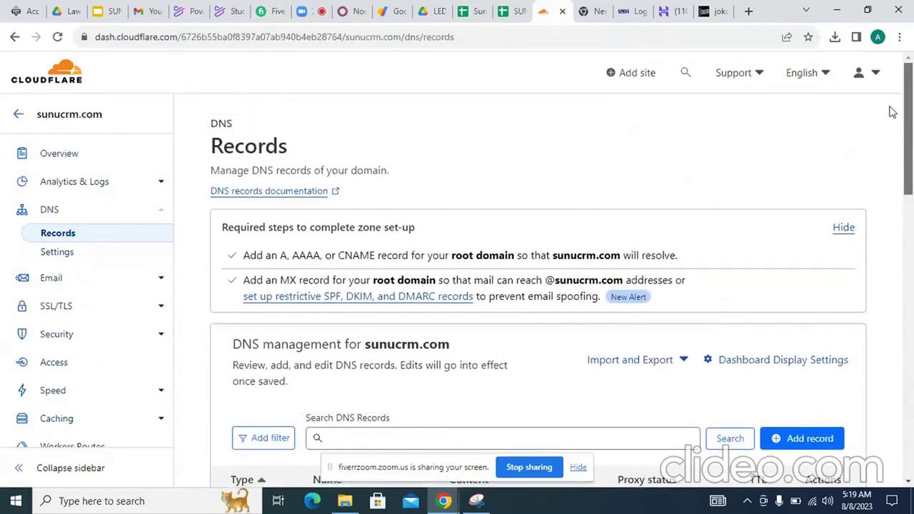
pyautogui.click(17, 116)
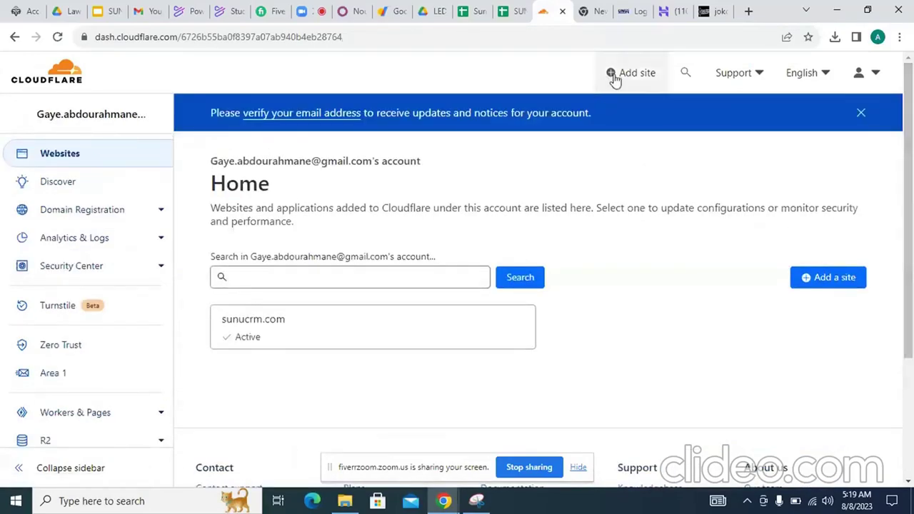
pyautogui.click(612, 75)
pyautogui.click(284, 188)
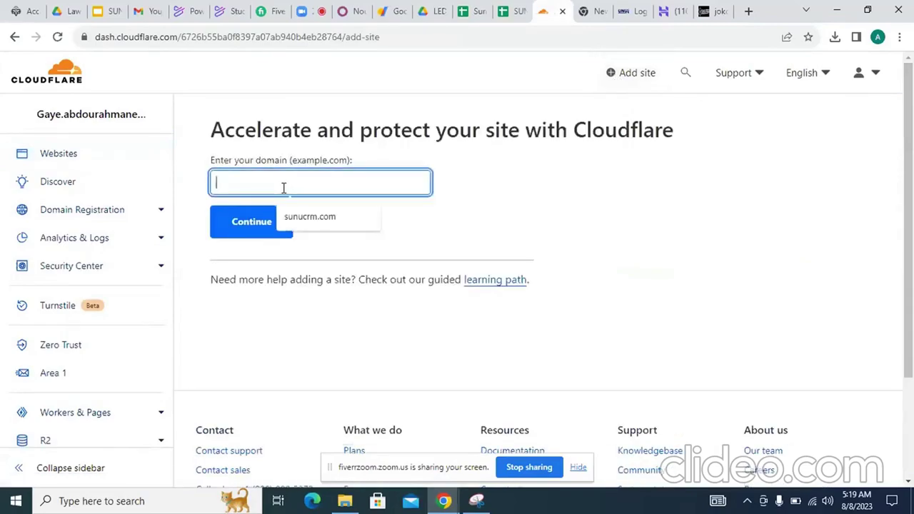
pyautogui.write('sunudrive.')
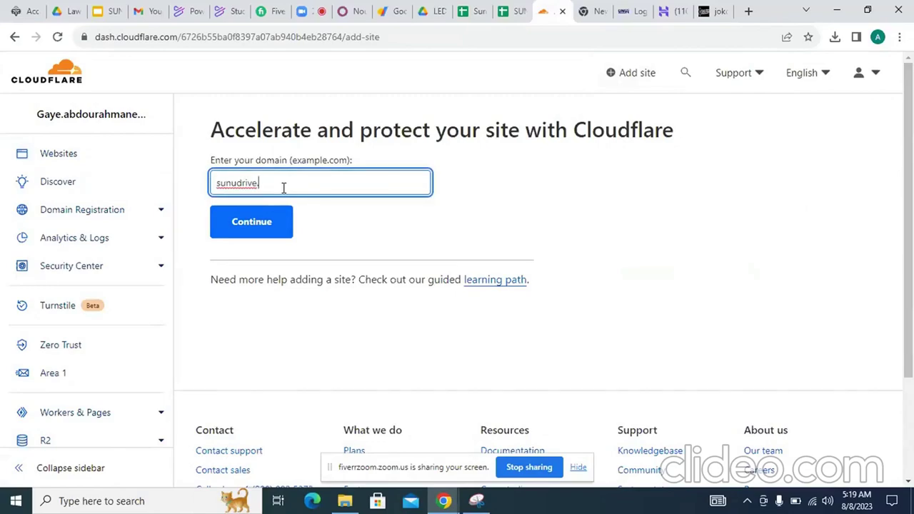
pyautogui.write('com')
pyautogui.click(256, 227)
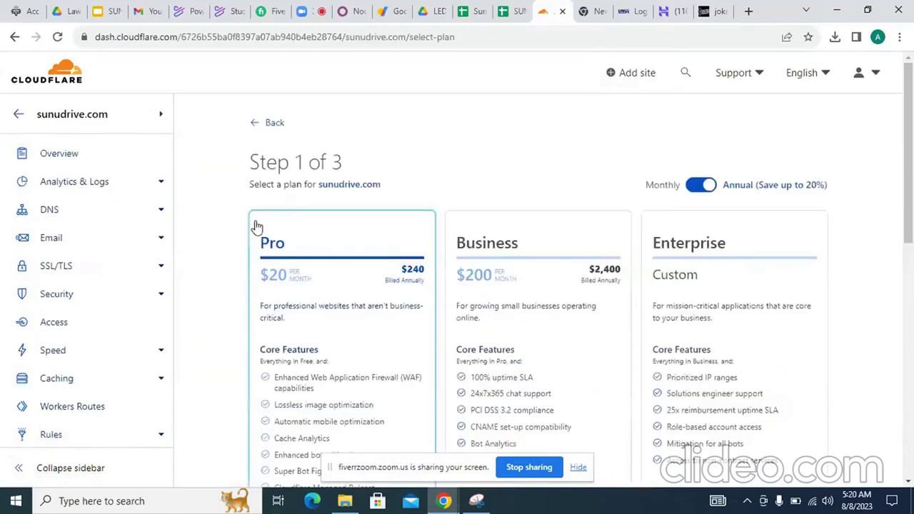
# Choose the Free plan for sunudrive.com and accept the scanned DNS records.
pyautogui.moveTo(910, 87); pyautogui.dragTo(912, 258)
pyautogui.click(296, 243)
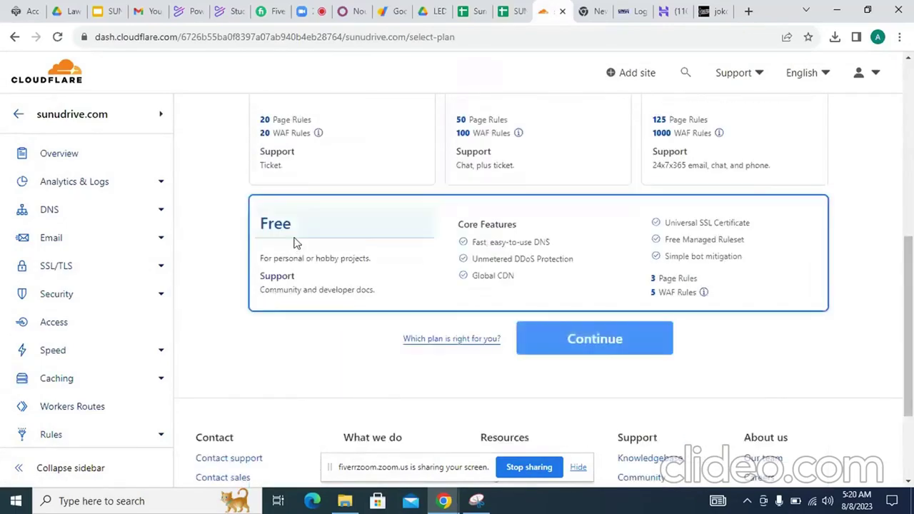
pyautogui.click(599, 343)
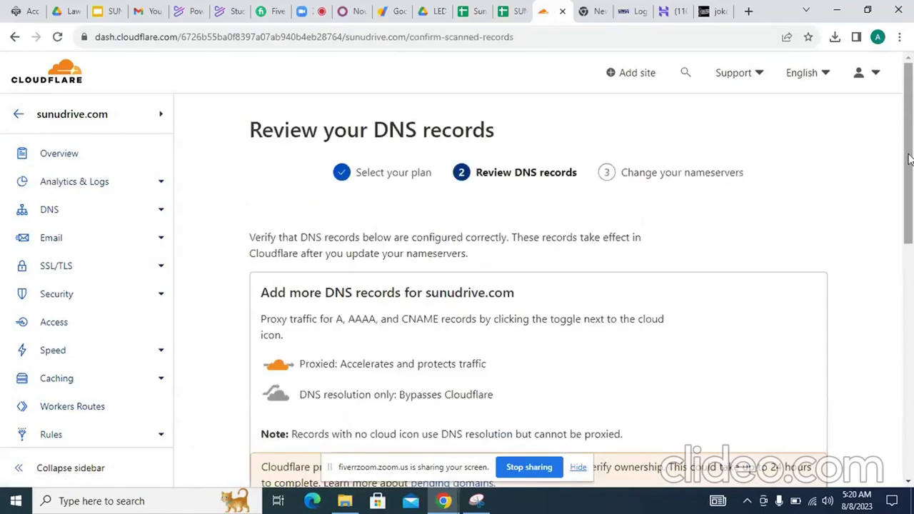
pyautogui.moveTo(911, 156); pyautogui.dragTo(912, 323)
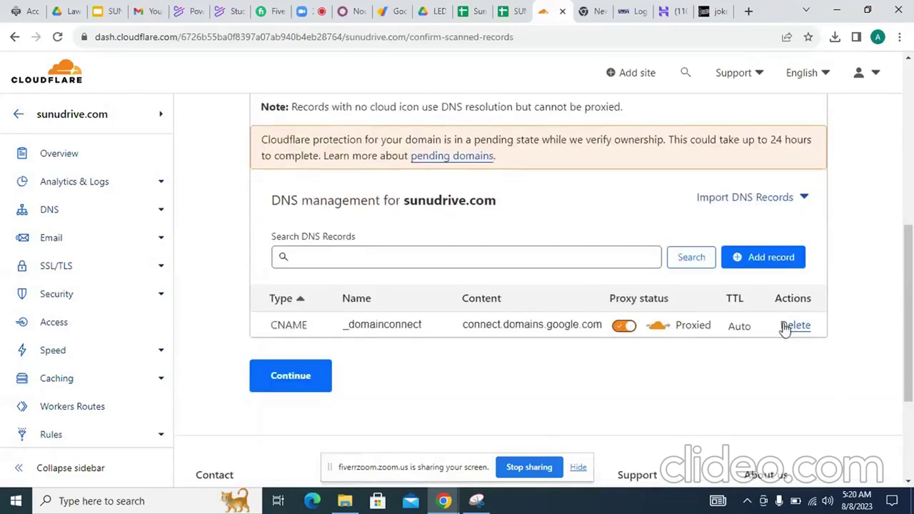
pyautogui.click(296, 386)
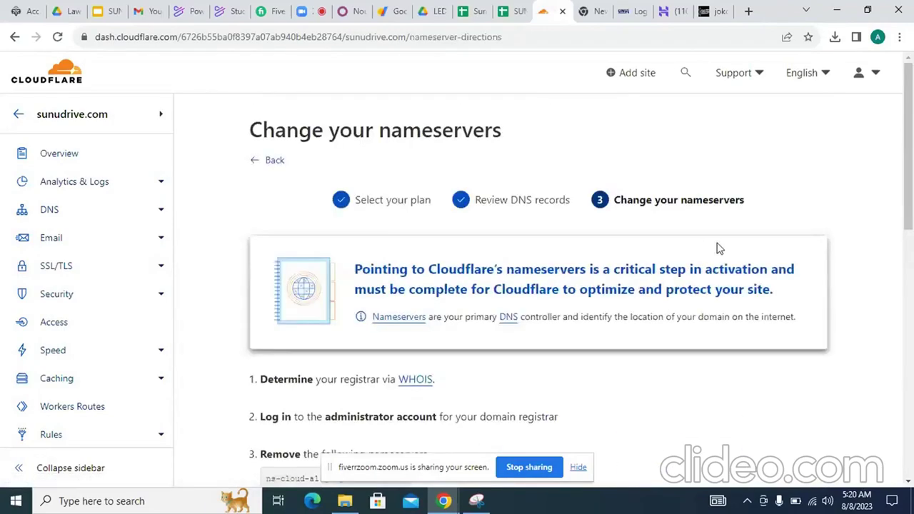
# Copy the nameserver ivy.ns.cloudflare.com and open the custom name server settings for sunudrive.com in Google Domains.
pyautogui.moveTo(911, 149); pyautogui.dragTo(913, 264)
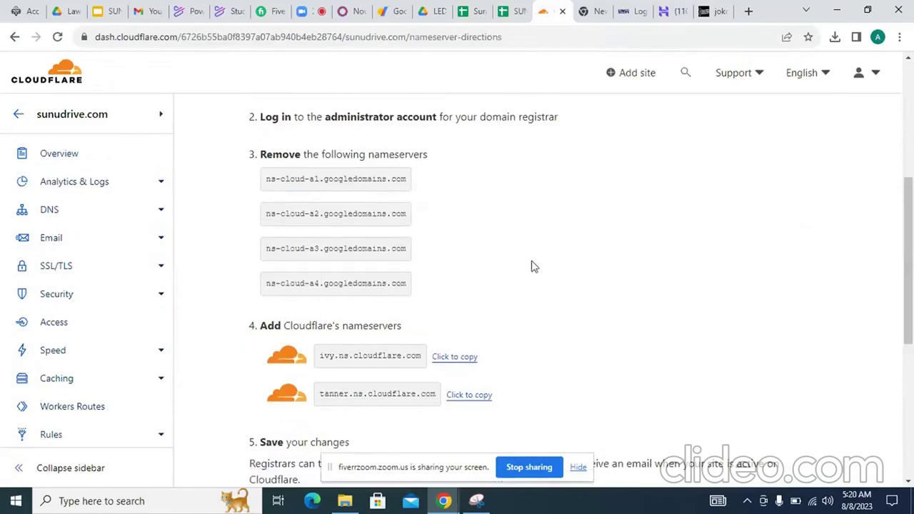
pyautogui.click(456, 358)
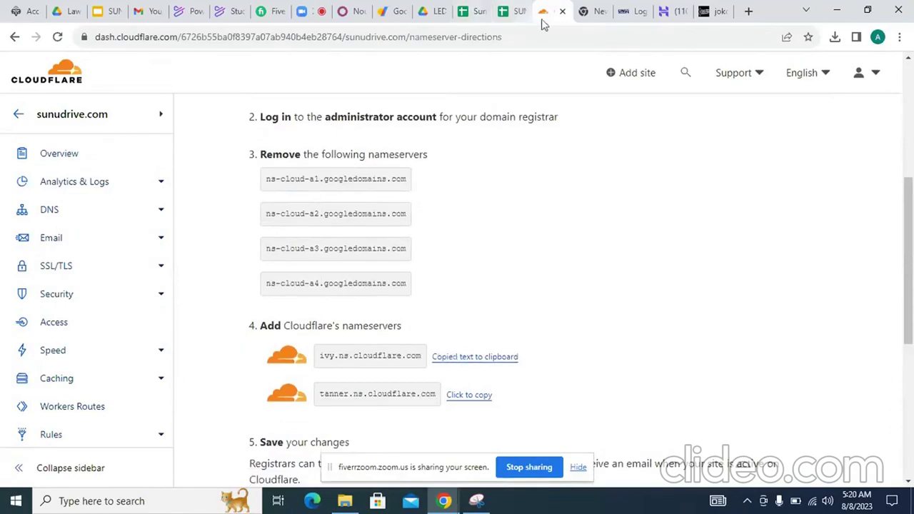
pyautogui.click(389, 11)
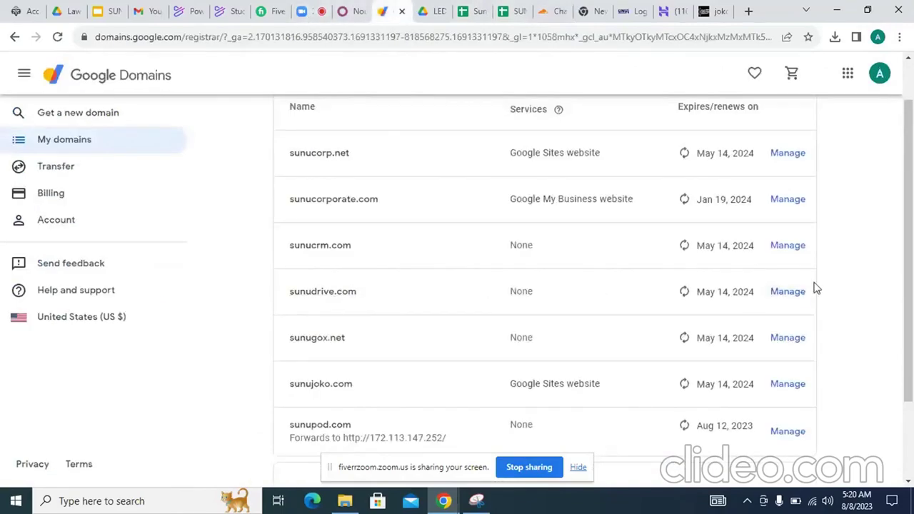
pyautogui.click(789, 292)
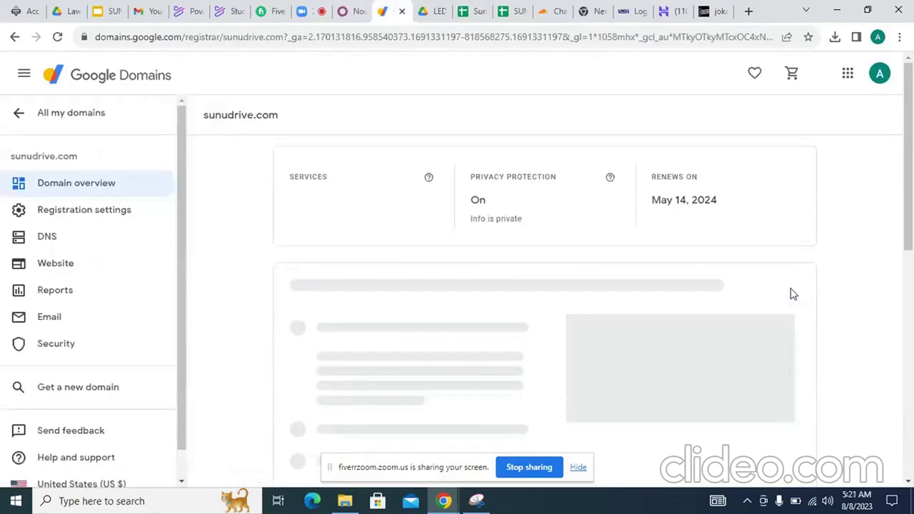
pyautogui.moveTo(906, 211); pyautogui.dragTo(912, 378)
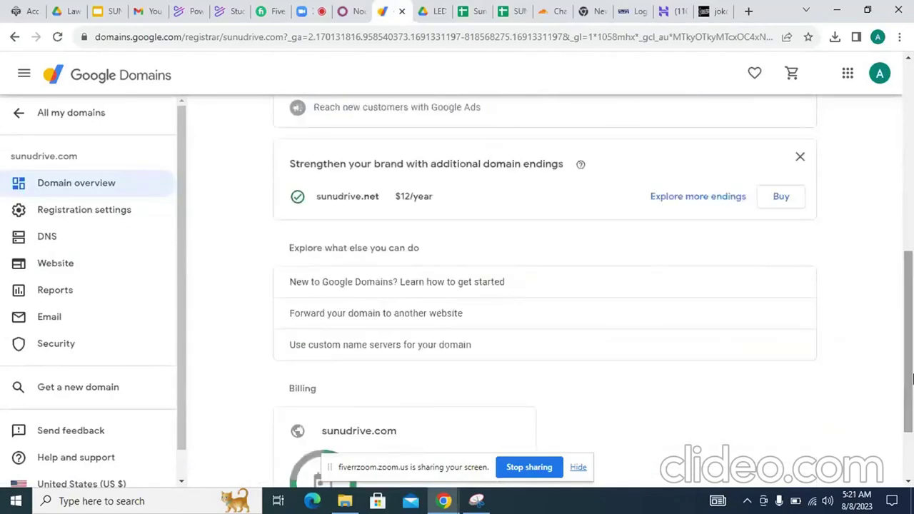
pyautogui.click(45, 238)
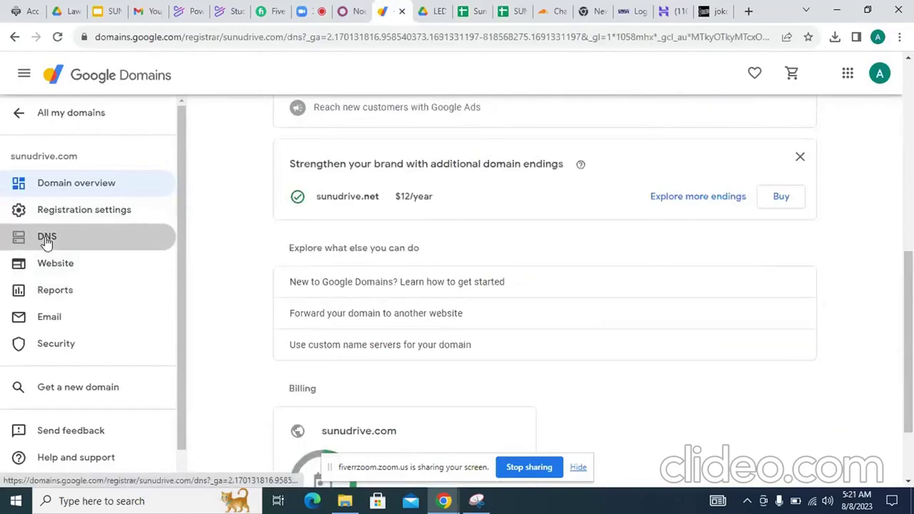
pyautogui.moveTo(911, 210); pyautogui.dragTo(900, 190)
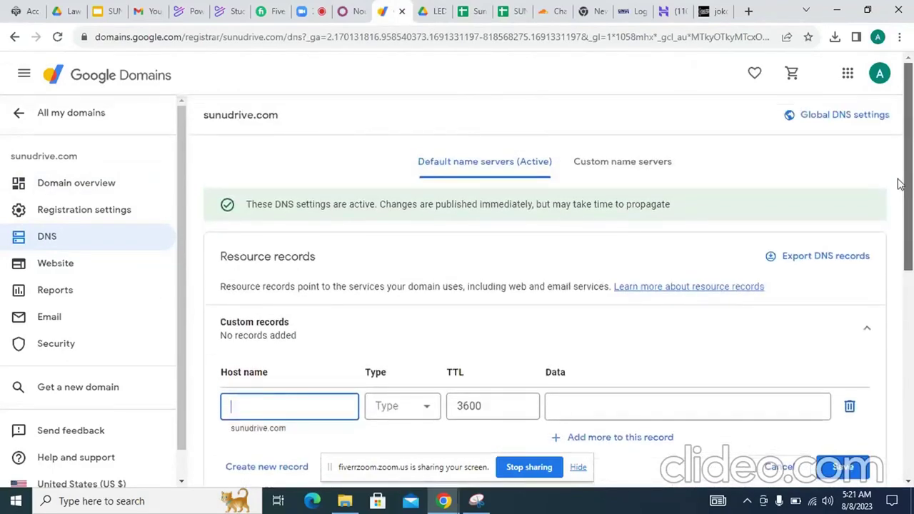
pyautogui.click(608, 172)
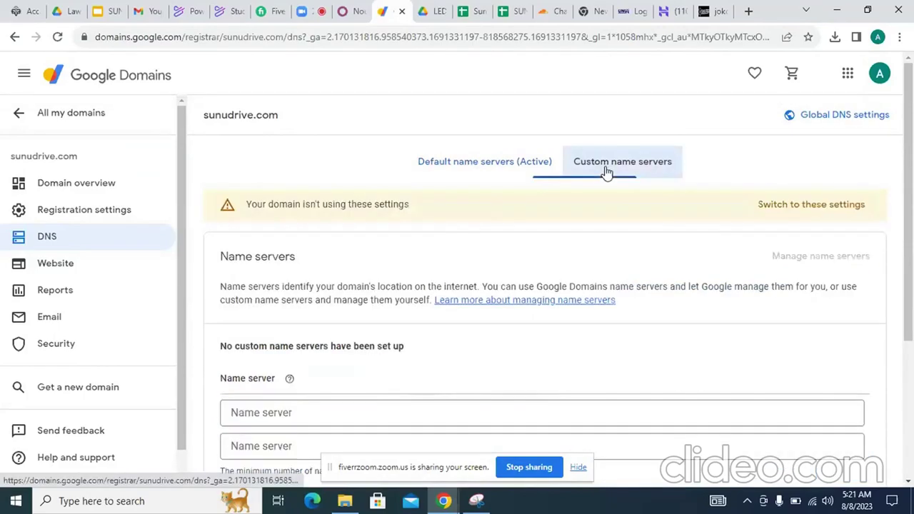
# Enter ivy.ns.cloudflare.com and tanner.ns.cloudflare.com, copied from Cloudflare, as the domain's custom name servers and save them.
pyautogui.scroll(-3, 447, 278)
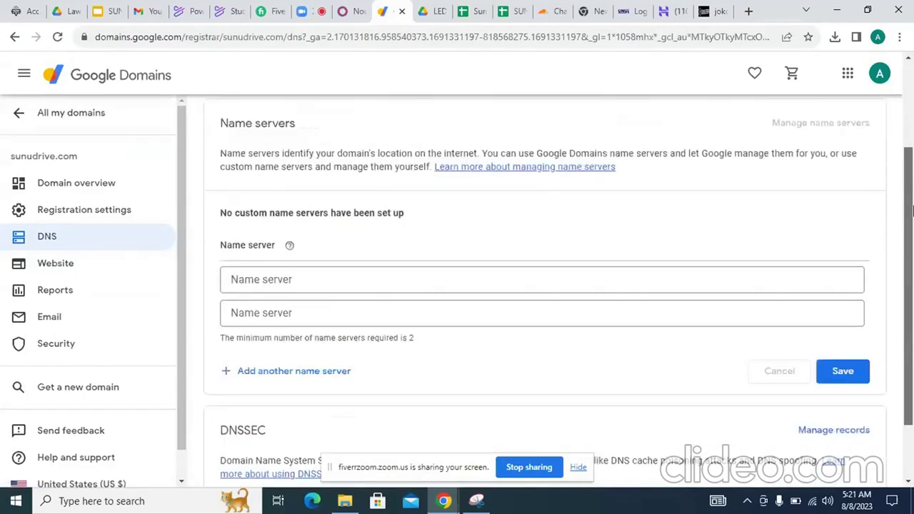
pyautogui.click(298, 237)
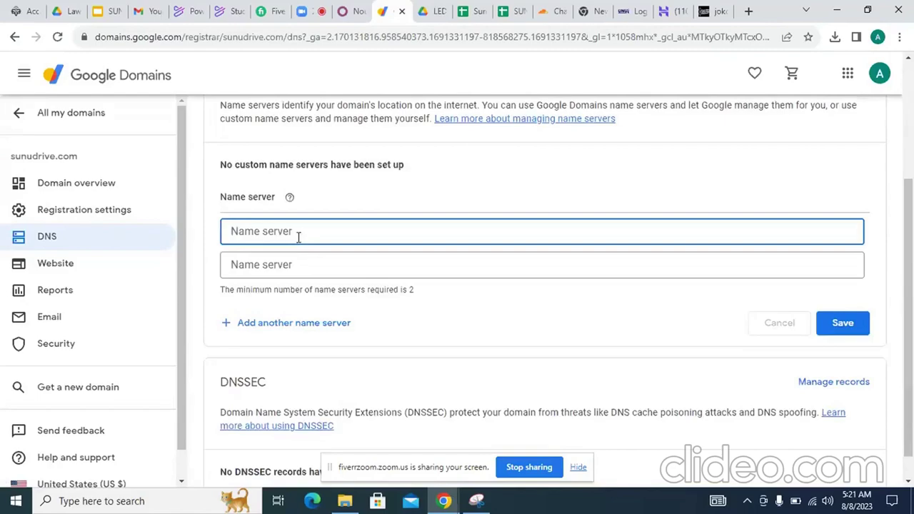
pyautogui.hotkey('ctrl', 'v')
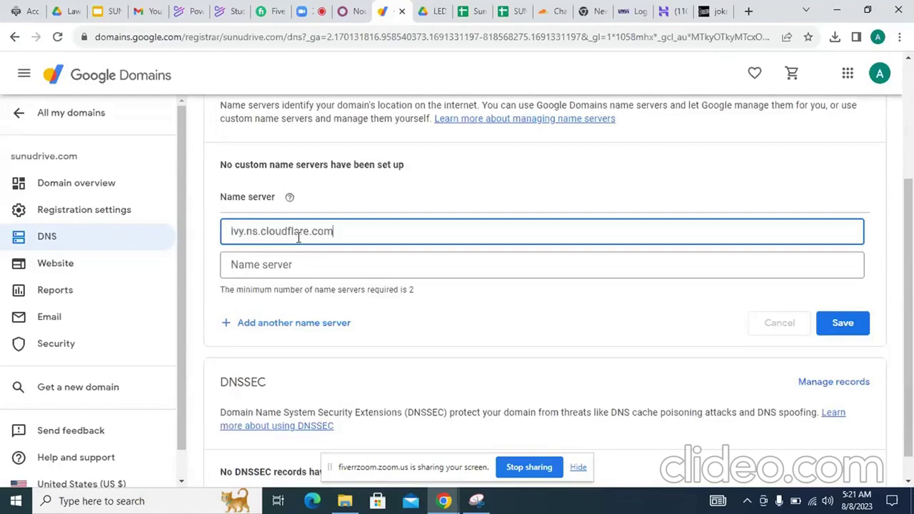
pyautogui.click(550, 16)
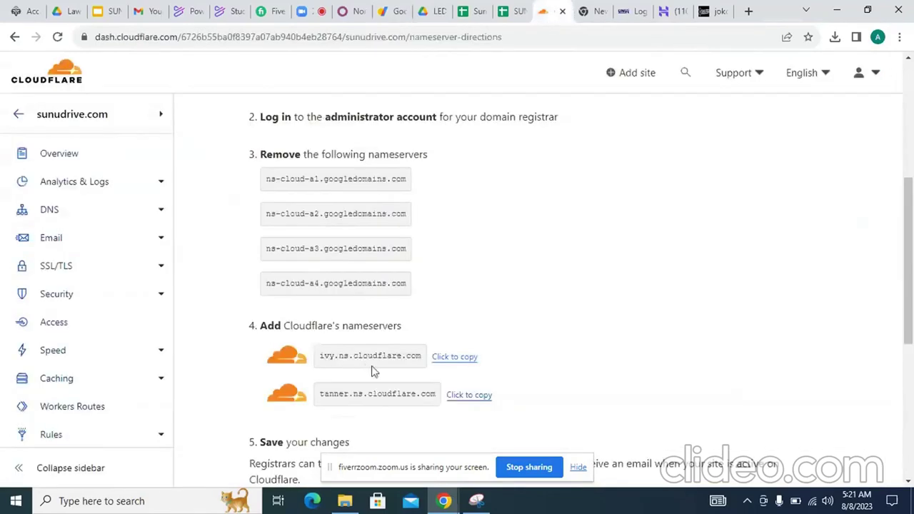
pyautogui.click(452, 395)
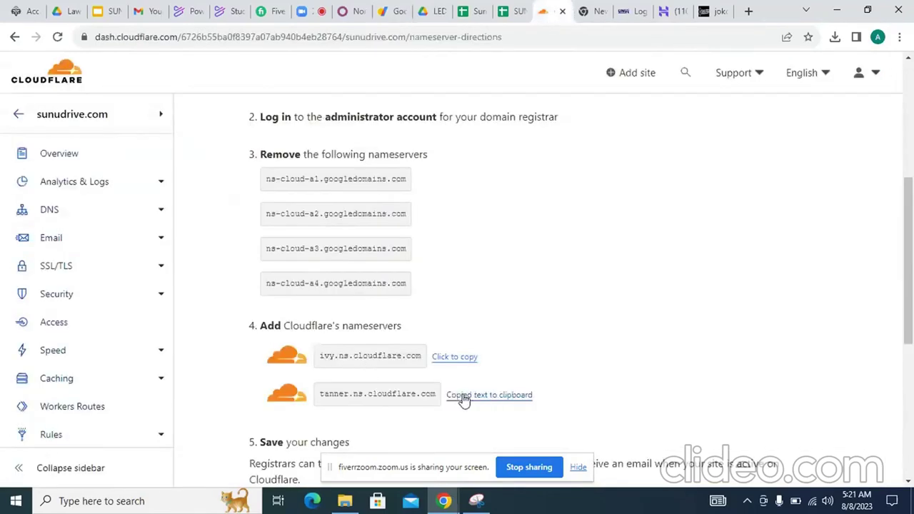
pyautogui.click(394, 13)
pyautogui.click(275, 261)
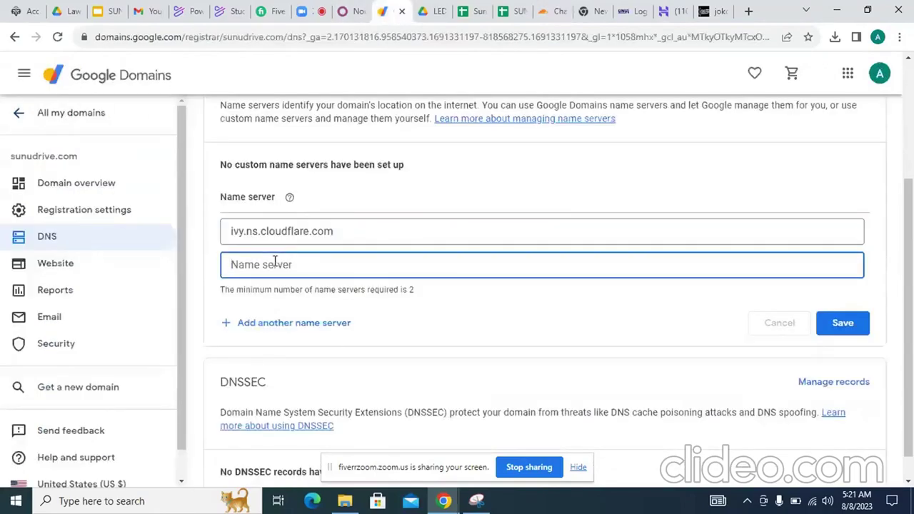
pyautogui.hotkey('ctrl', 'v')
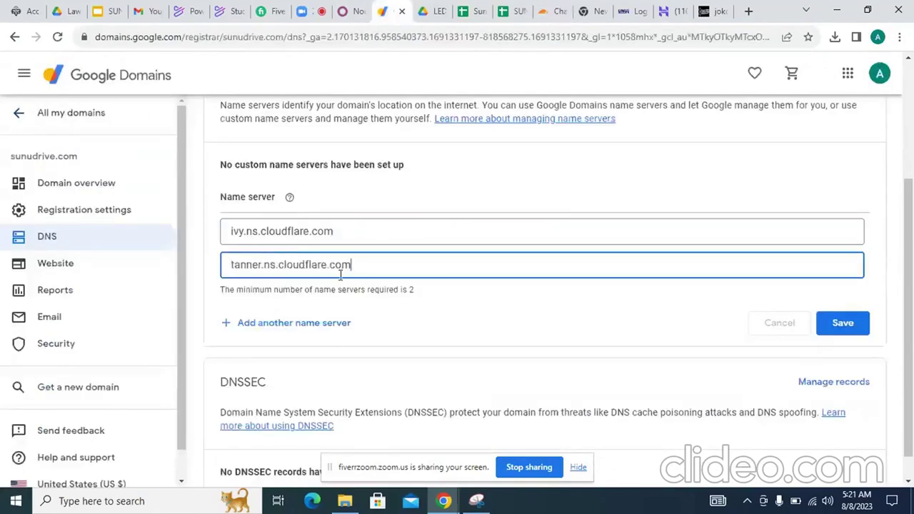
pyautogui.click(840, 326)
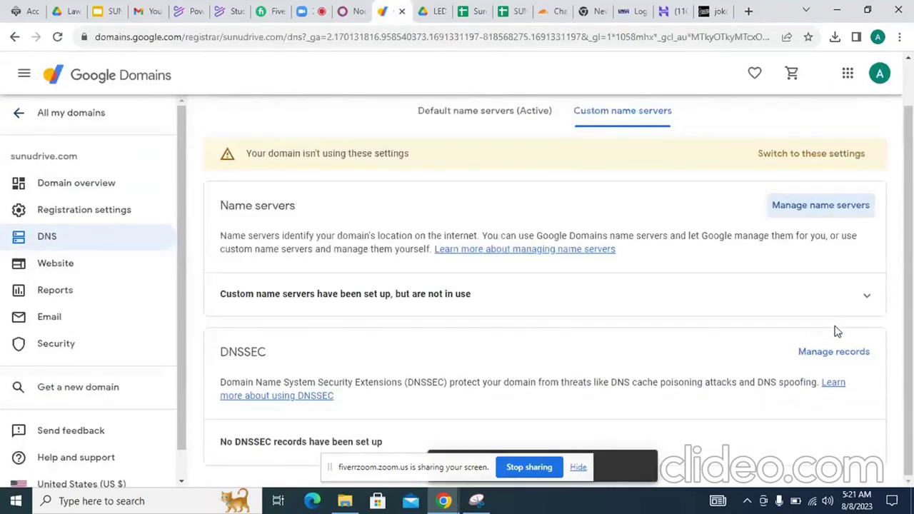
# Switch sunudrive.com to the custom name servers and have Cloudflare check the nameservers.
pyautogui.click(806, 154)
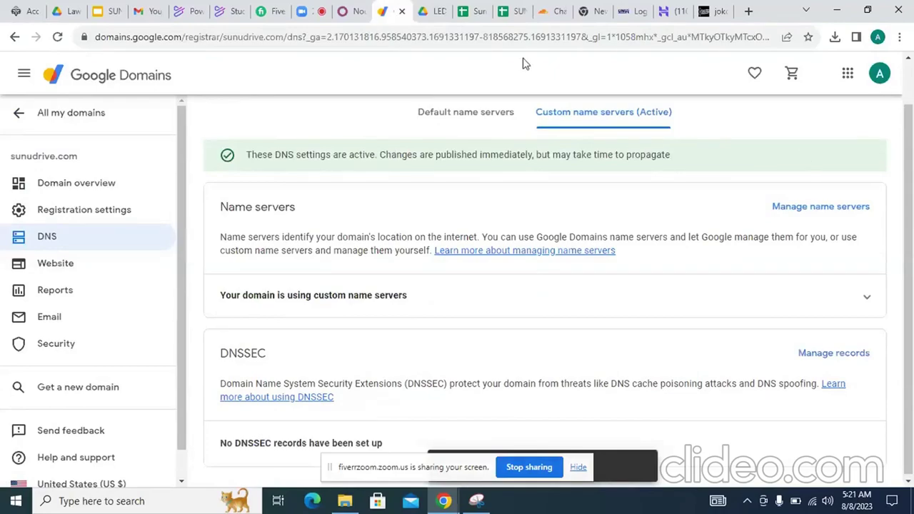
pyautogui.click(544, 16)
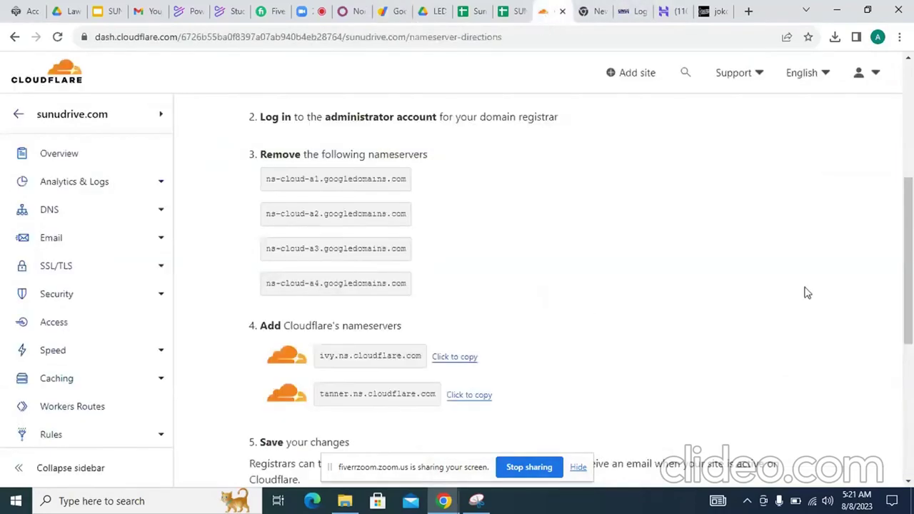
pyautogui.moveTo(911, 285); pyautogui.dragTo(912, 361)
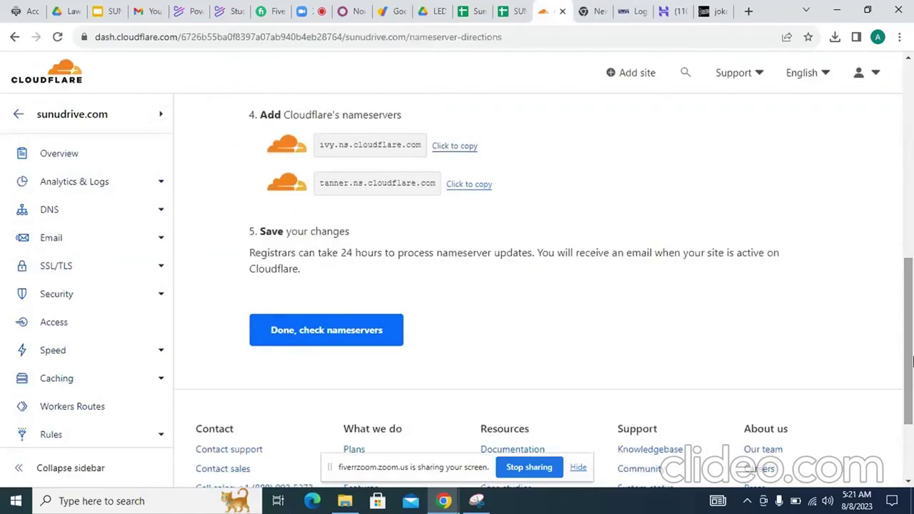
pyautogui.click(306, 337)
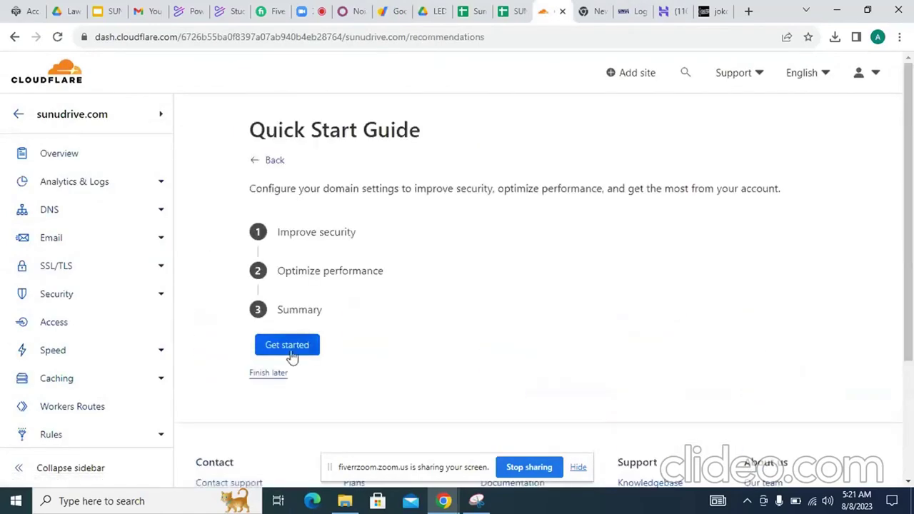
# Complete Cloudflare's Quick Start Guide with Automatic HTTPS Rewrites and Brotli on and Always Use HTTPS off.
pyautogui.click(288, 352)
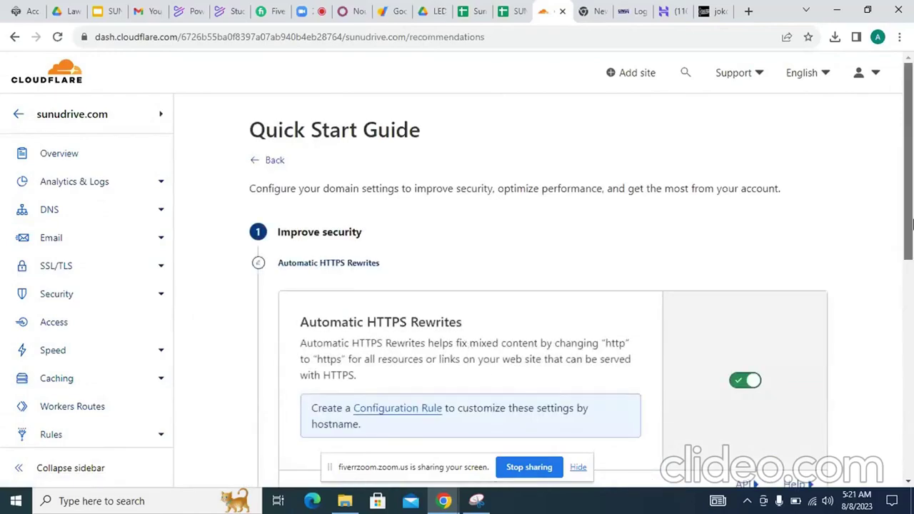
pyautogui.scroll(-2, 906, 291)
pyautogui.click(298, 420)
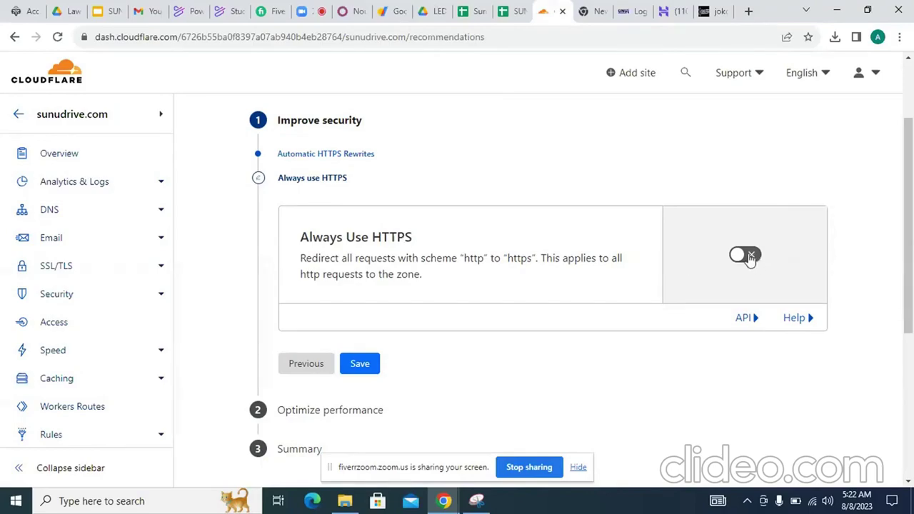
pyautogui.click(360, 366)
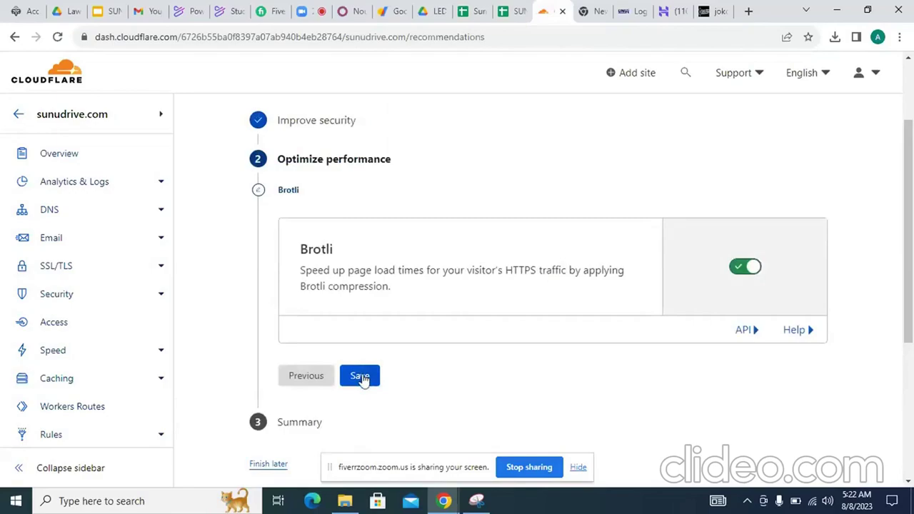
pyautogui.click(361, 377)
pyautogui.click(302, 336)
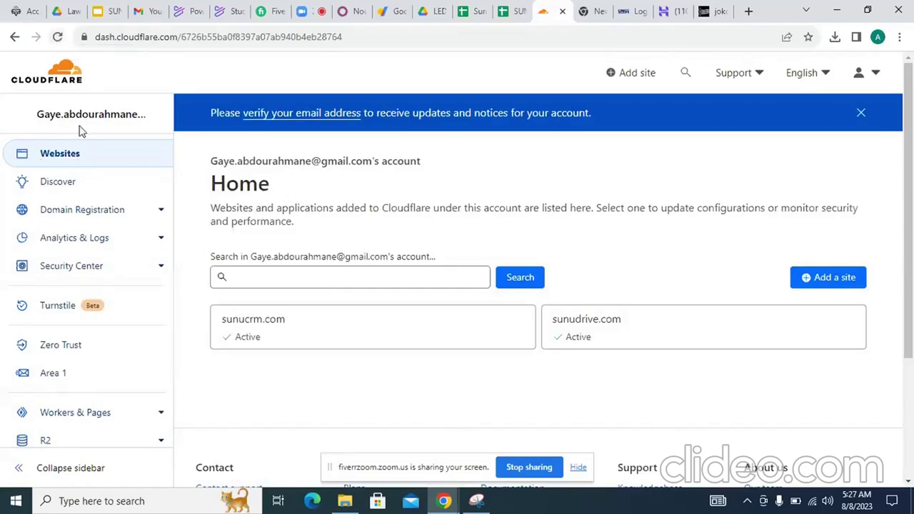
# Add a proxied A record to sunudrive.com's DNS records with name @ and IPv4 address 18.236.93.149, and save it.
pyautogui.click(61, 158)
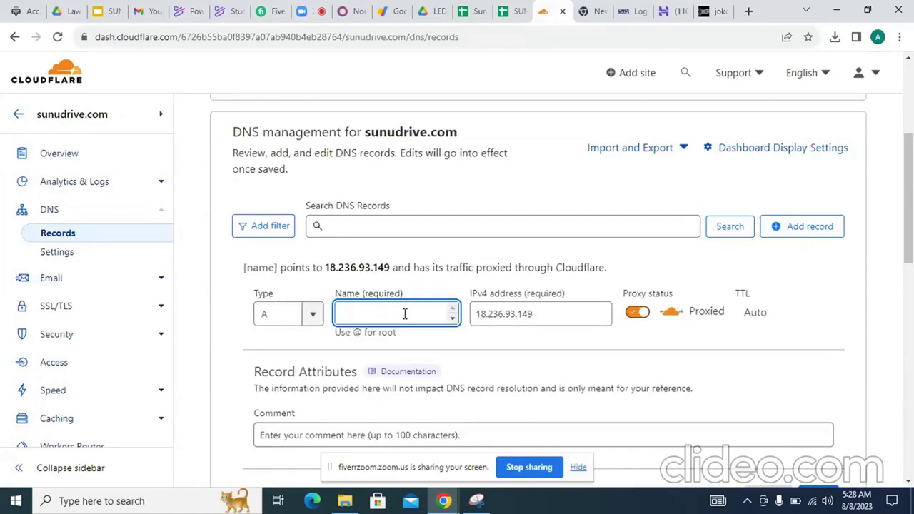
pyautogui.write('@')
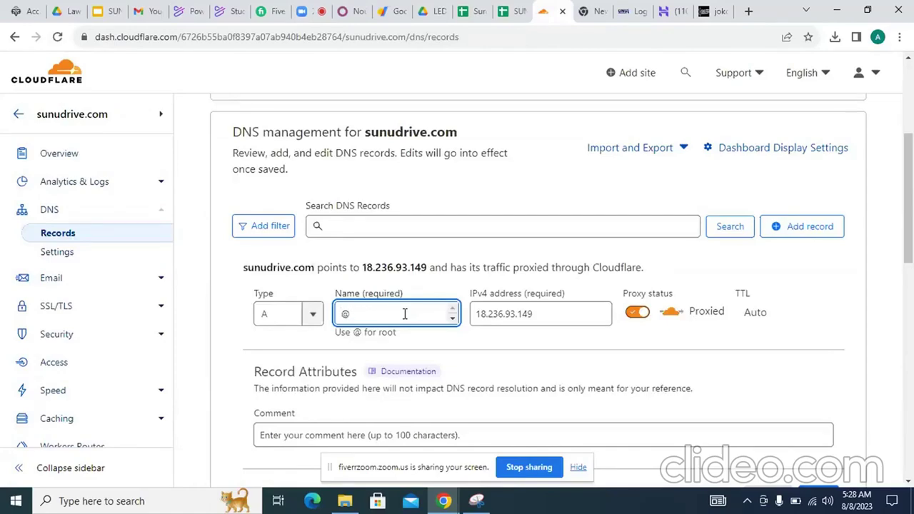
pyautogui.click(542, 347)
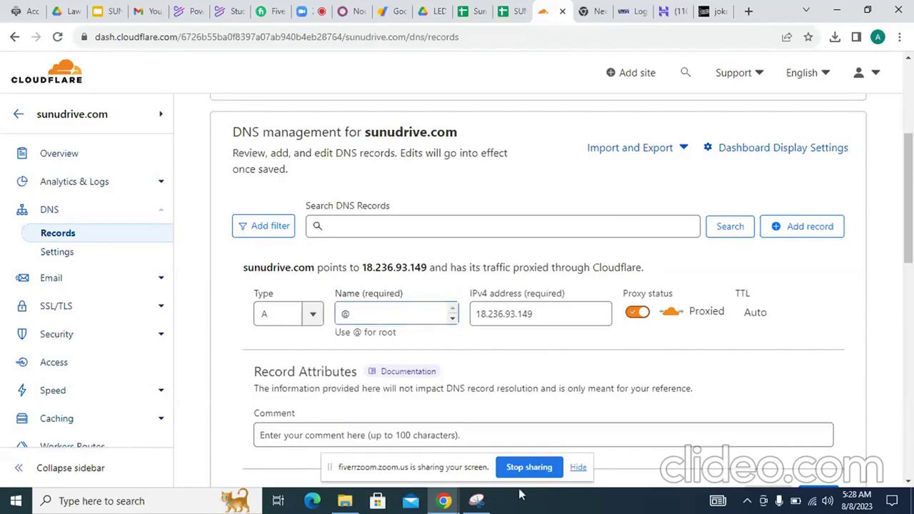
pyautogui.moveTo(902, 263); pyautogui.dragTo(909, 304)
pyautogui.scroll(1, 910, 304)
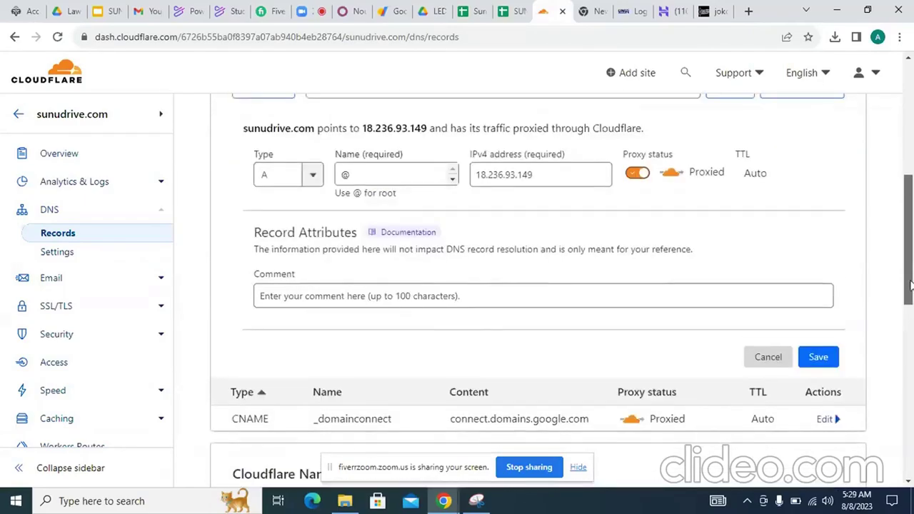
pyautogui.click(819, 360)
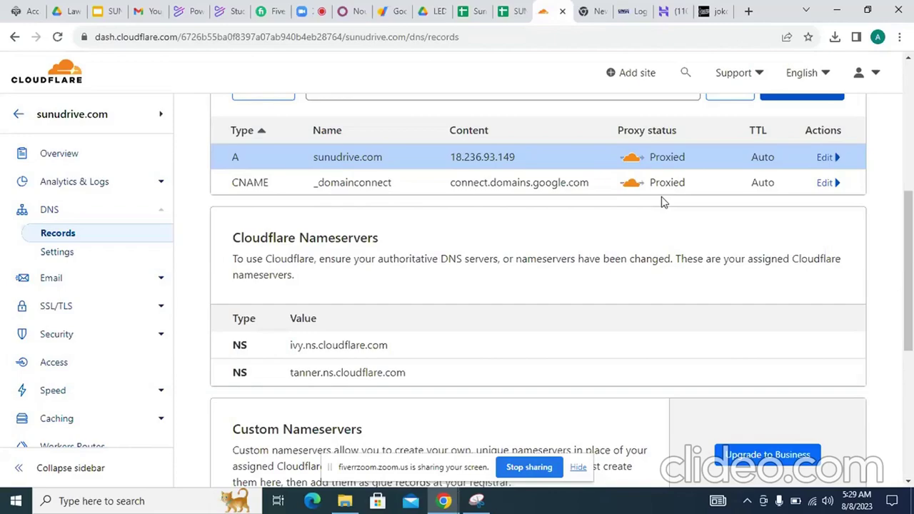
# Load sc.sunudrive.com in the browser tab showing the videoconference page to test the subdomain.
pyautogui.click(710, 12)
pyautogui.click(579, 37)
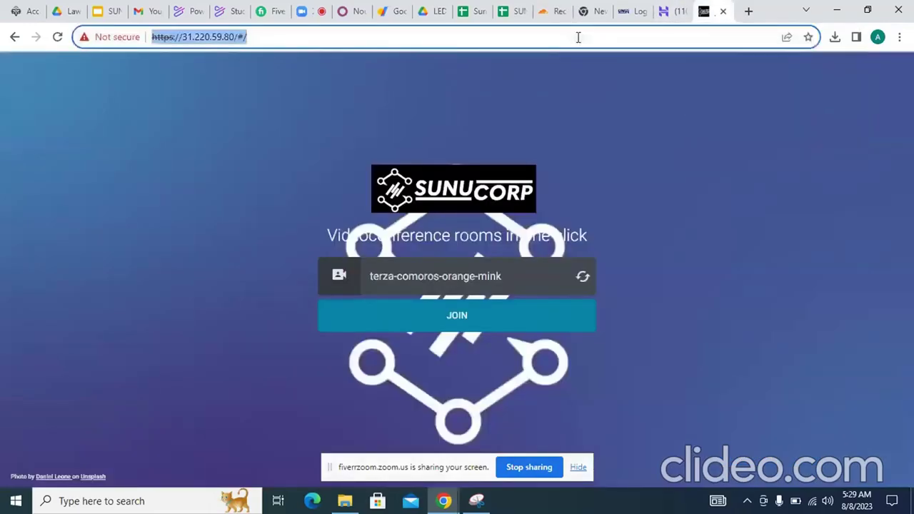
pyautogui.write('sc')
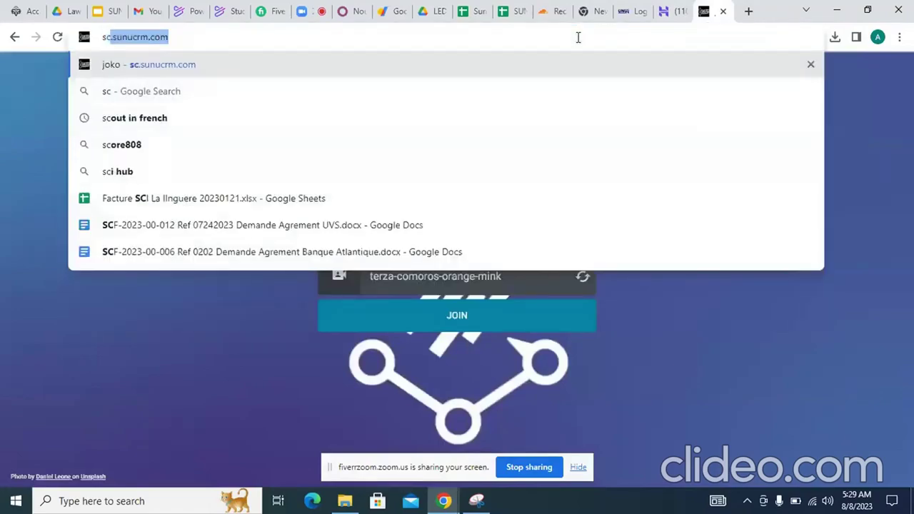
pyautogui.write('.sunud')
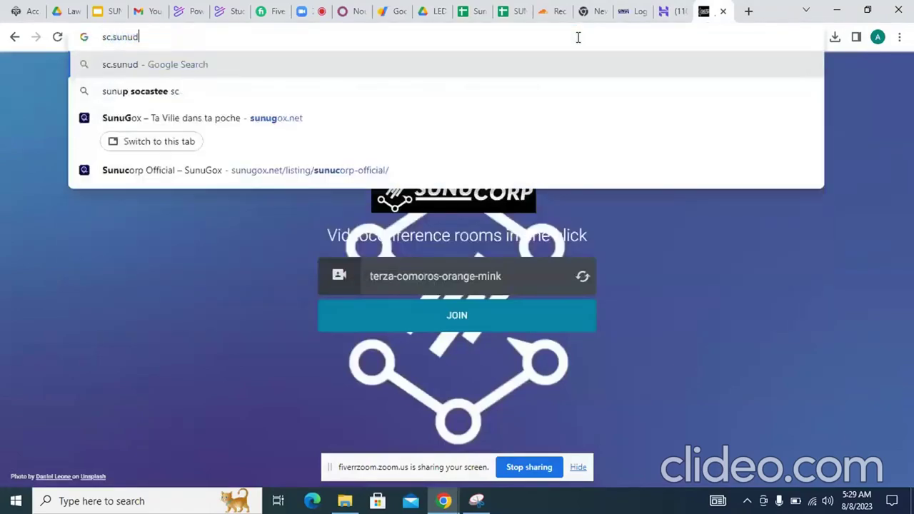
pyautogui.write('rive.co')
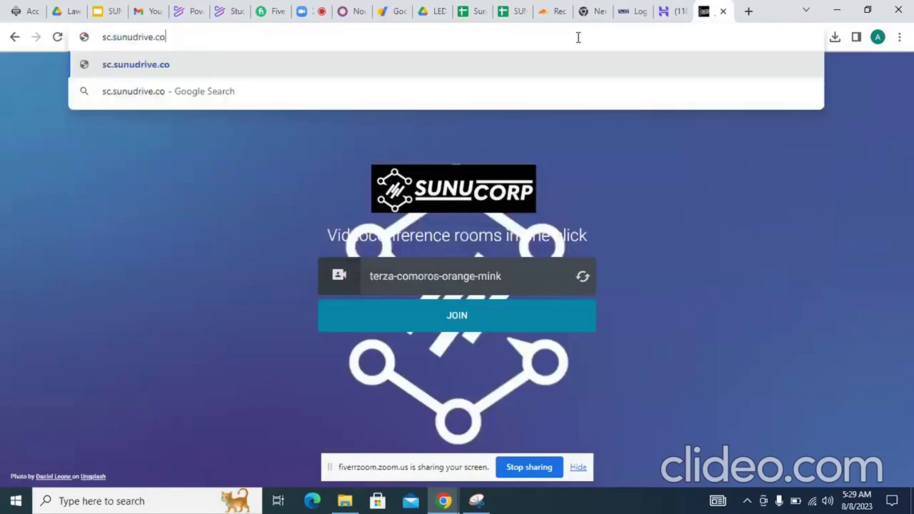
pyautogui.write('m')
pyautogui.press('Return')
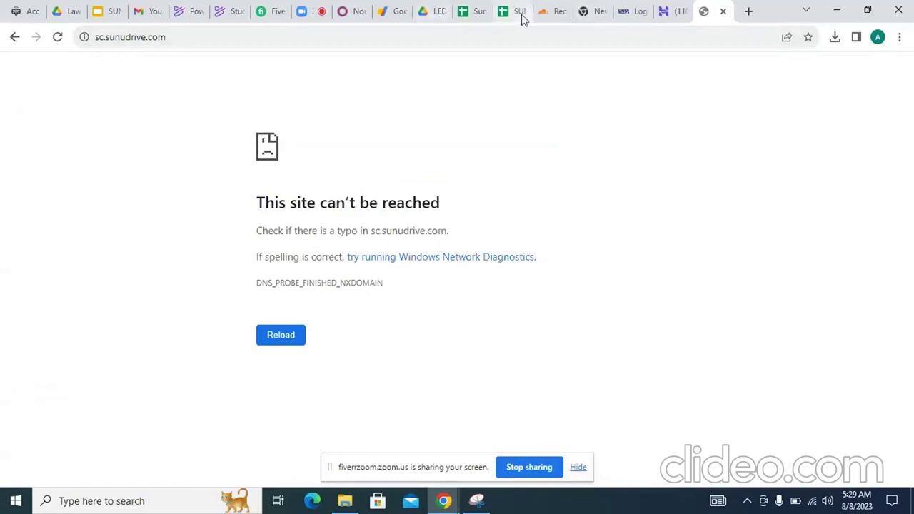
# Review the saved DNS records, and load the root domain sunudrive.com without the sc prefix in the test tab.
pyautogui.click(550, 14)
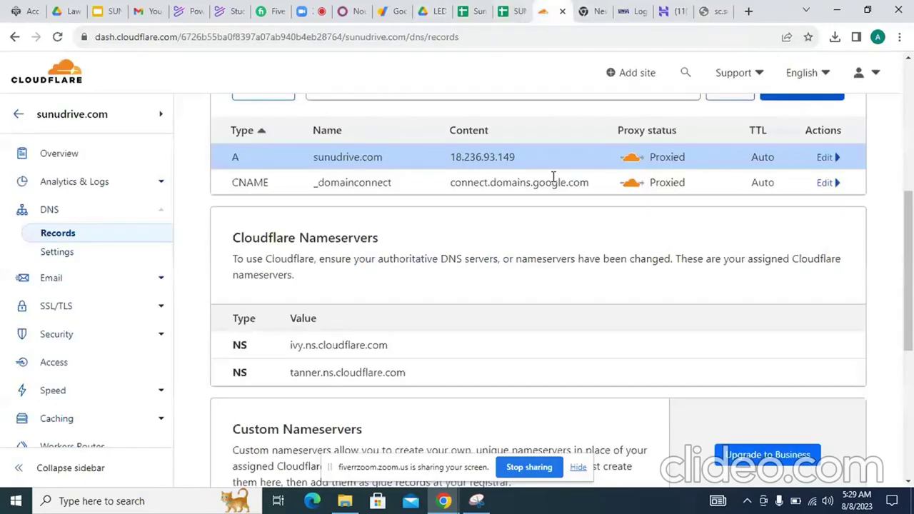
pyautogui.click(712, 12)
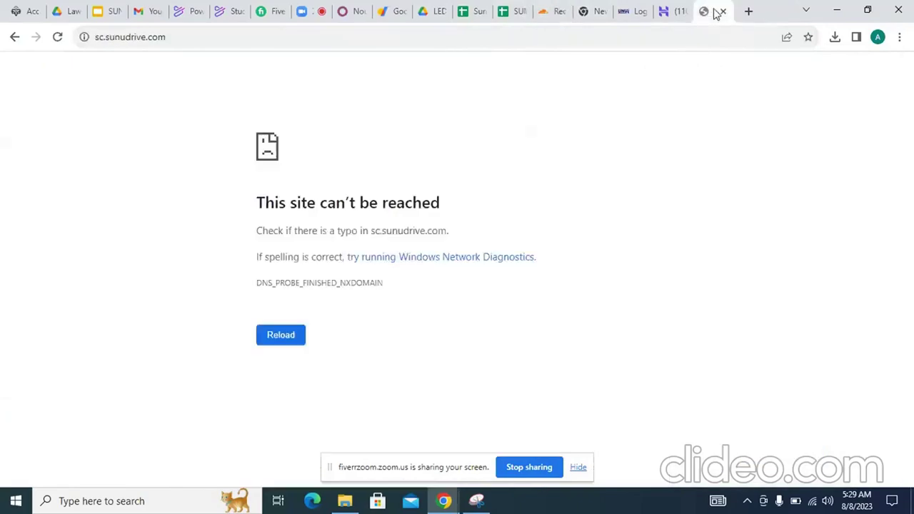
pyautogui.click(112, 39)
pyautogui.click(114, 41)
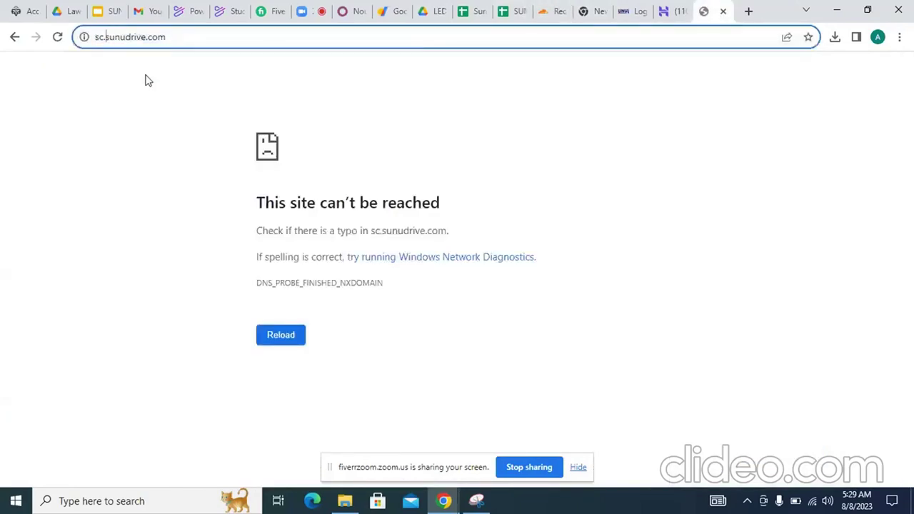
pyautogui.press('BackSpace')
pyautogui.press('BackSpace')
pyautogui.press('BackSpace')
pyautogui.press('Return')
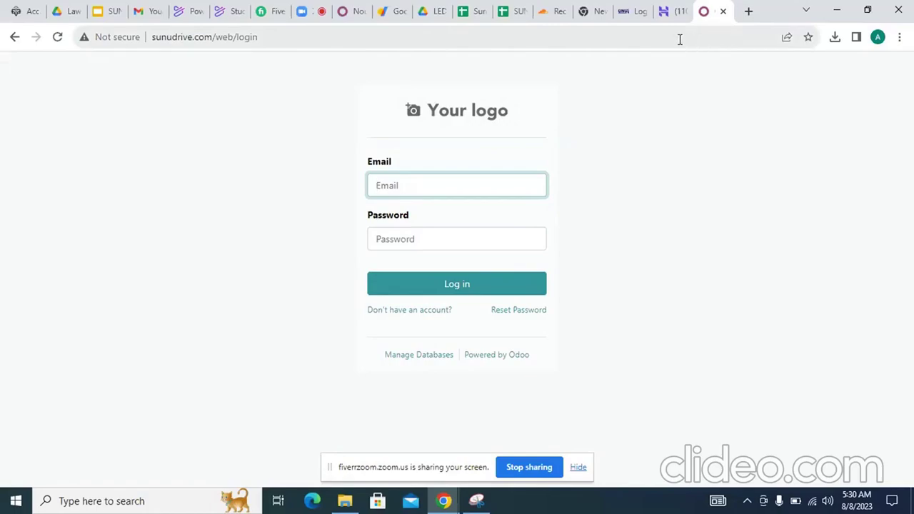
# Rename the sunudrive.com A record to sc in Cloudflare's DNS records, save it, and close the record editor.
pyautogui.click(556, 13)
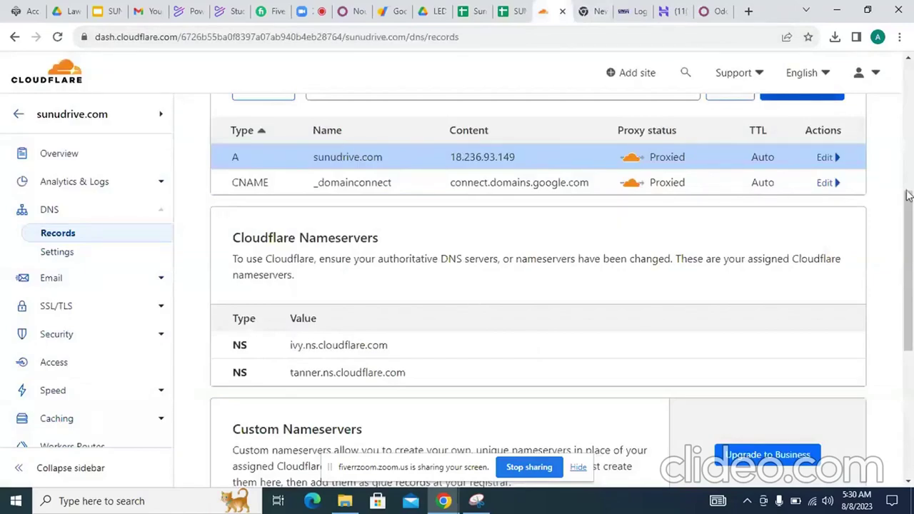
pyautogui.moveTo(909, 208); pyautogui.dragTo(907, 173)
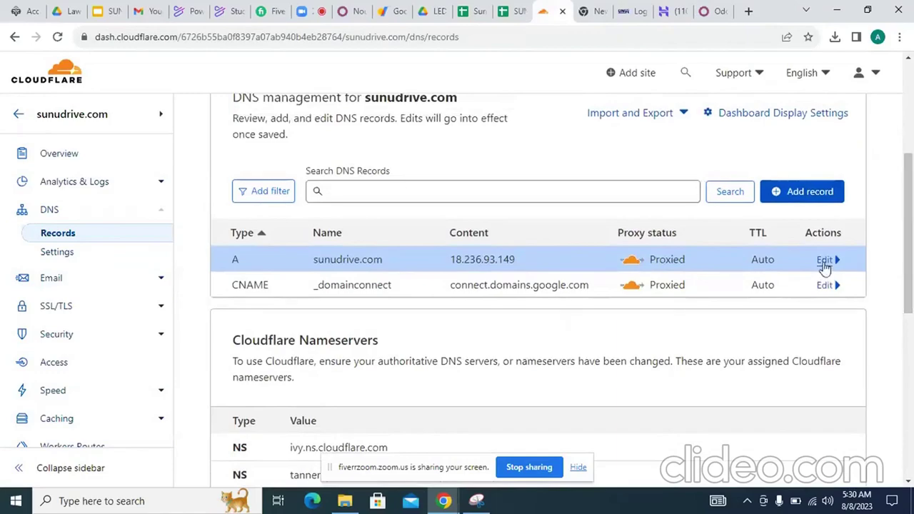
pyautogui.click(825, 263)
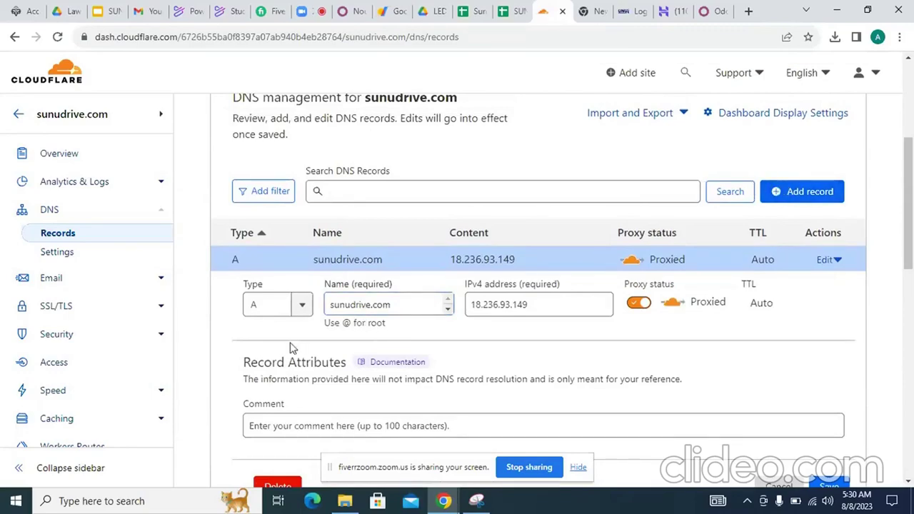
pyautogui.click(331, 305)
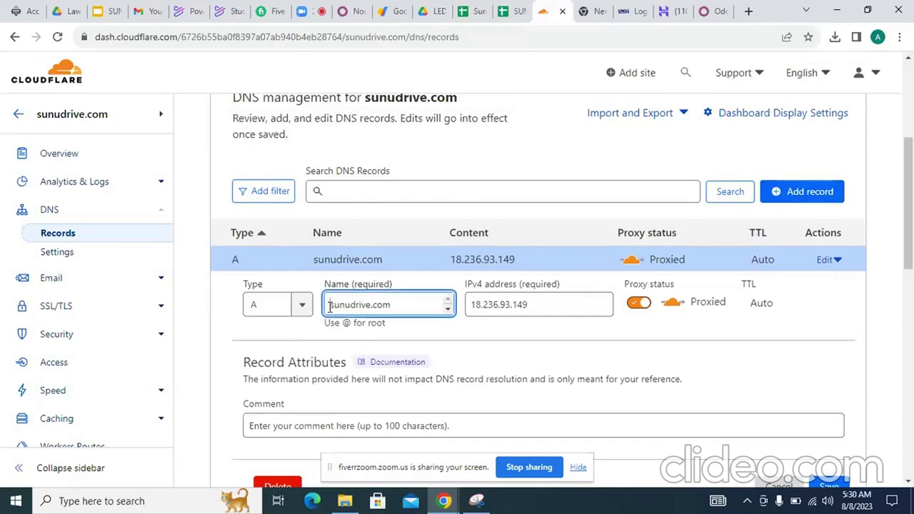
pyautogui.write('sc.')
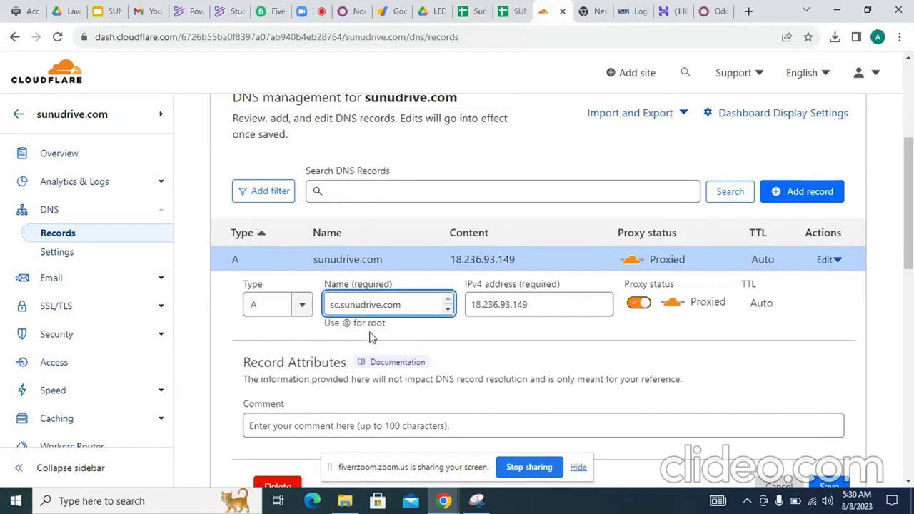
pyautogui.hotkey('shift', 'End')
pyautogui.write('.')
pyautogui.press('BackSpace')
pyautogui.click(559, 332)
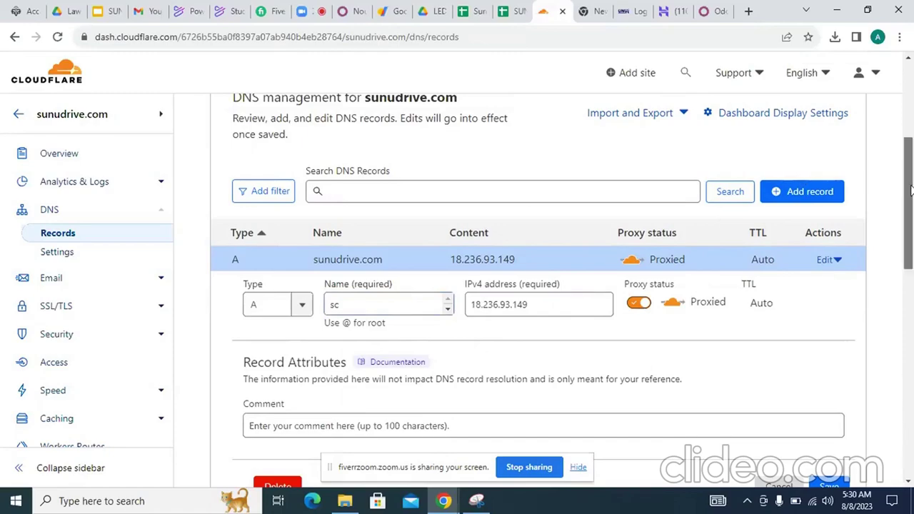
pyautogui.moveTo(911, 188); pyautogui.dragTo(911, 218)
pyautogui.click(832, 386)
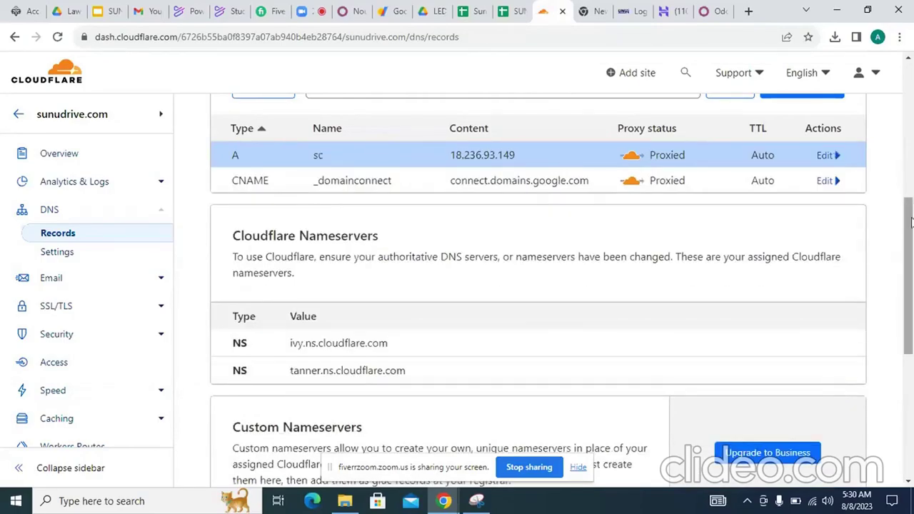
pyautogui.scroll(2, 911, 207)
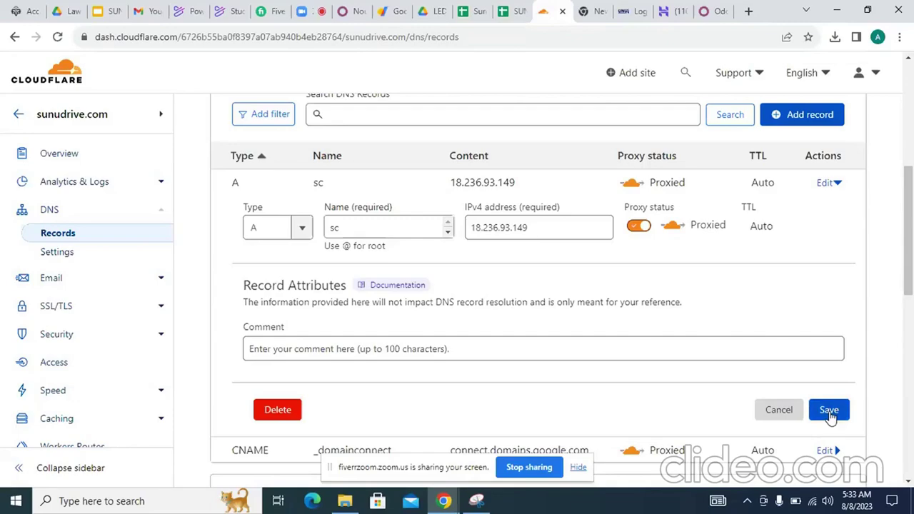
pyautogui.click(779, 410)
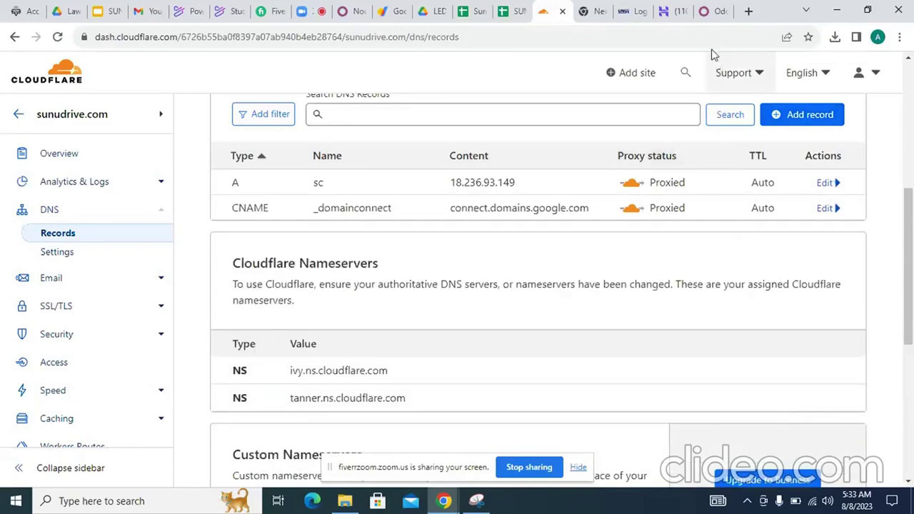
# Test the renamed record by loading sc.sunudrive.com in the Odoo login tab.
pyautogui.click(717, 12)
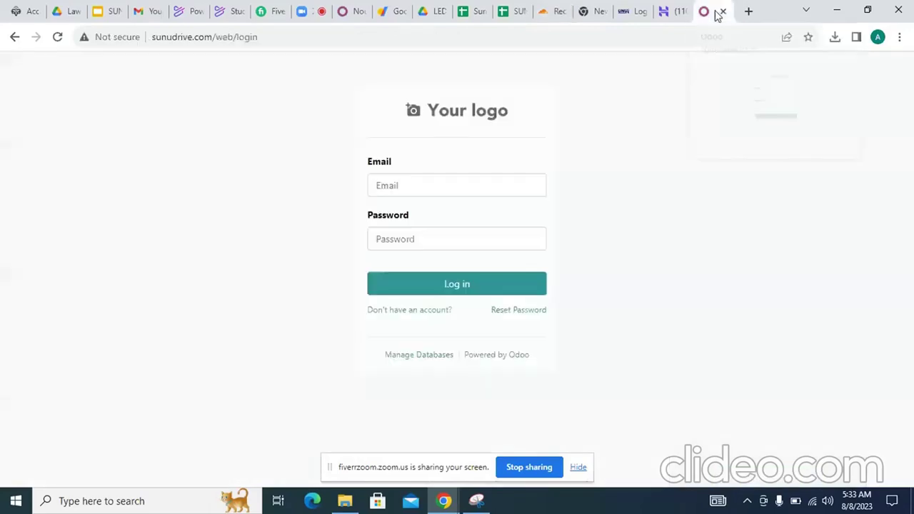
pyautogui.click(517, 38)
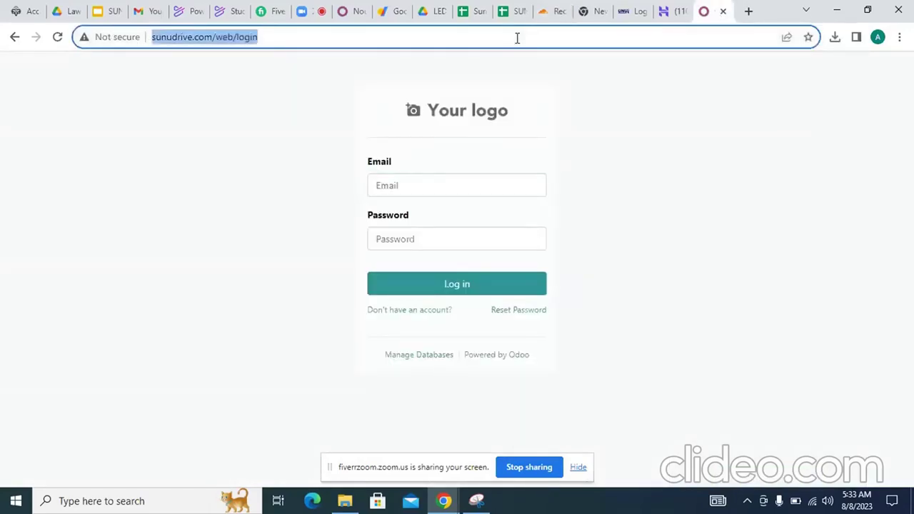
pyautogui.write('sc')
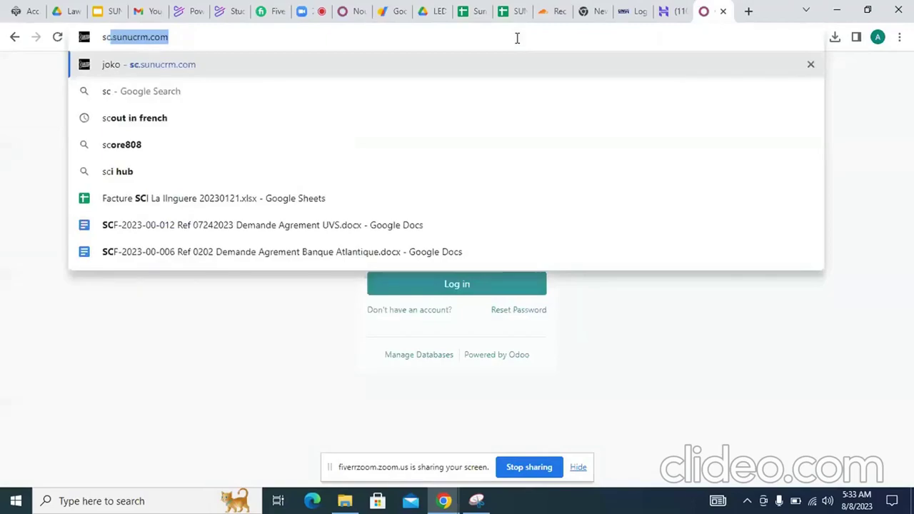
pyautogui.write('.sunudrive.com')
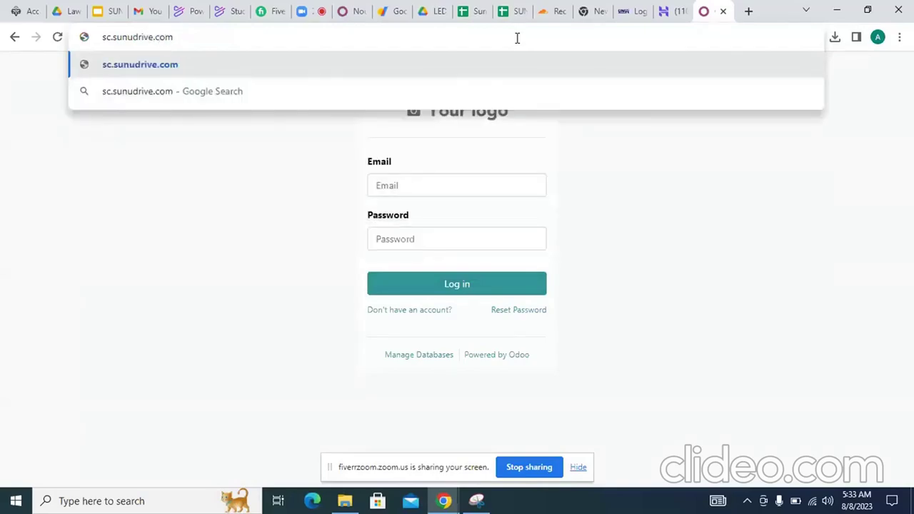
pyautogui.press('Return')
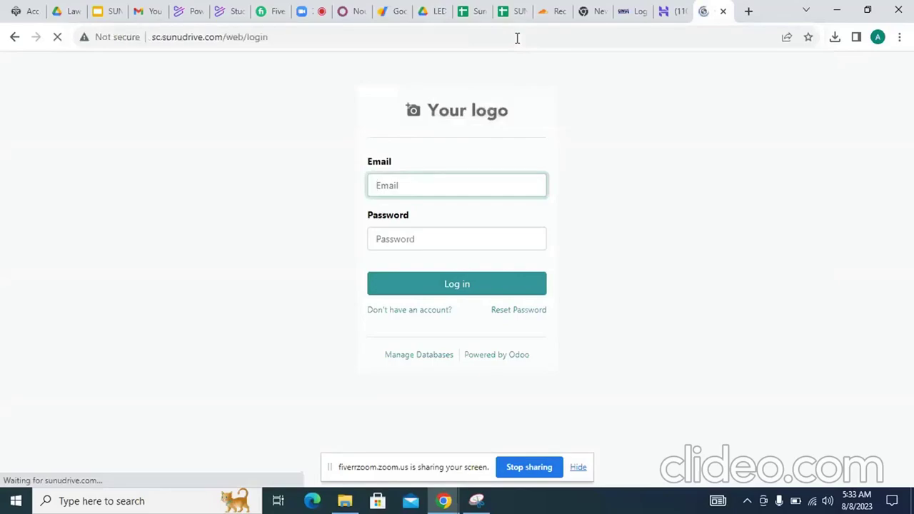
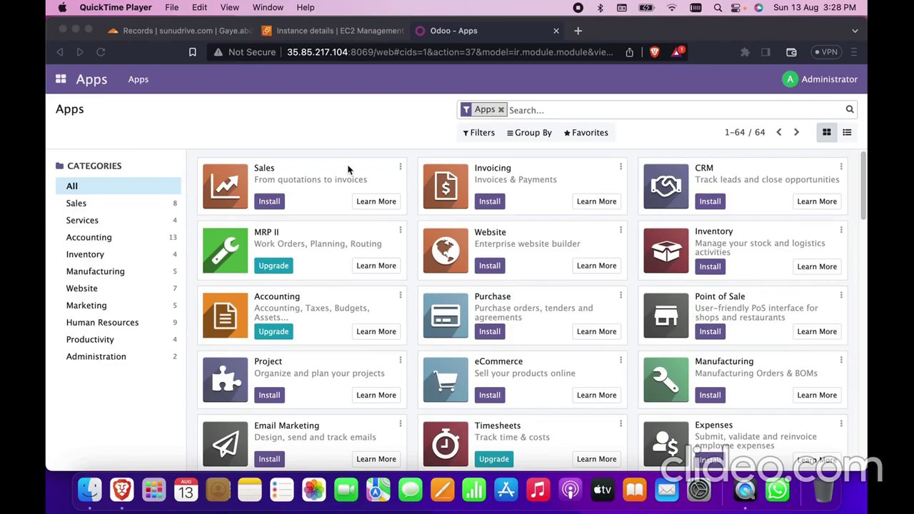
# Connect to the running EC2 instance in the AWS console through EC2 Instance Connect with the user name ubuntu.
pyautogui.click(332, 32)
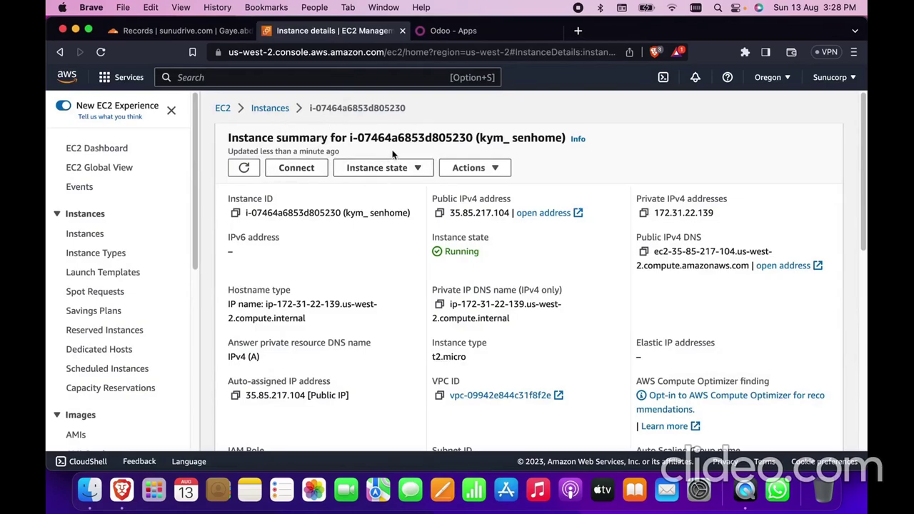
pyautogui.click(297, 169)
pyautogui.scroll(-2, 298, 175)
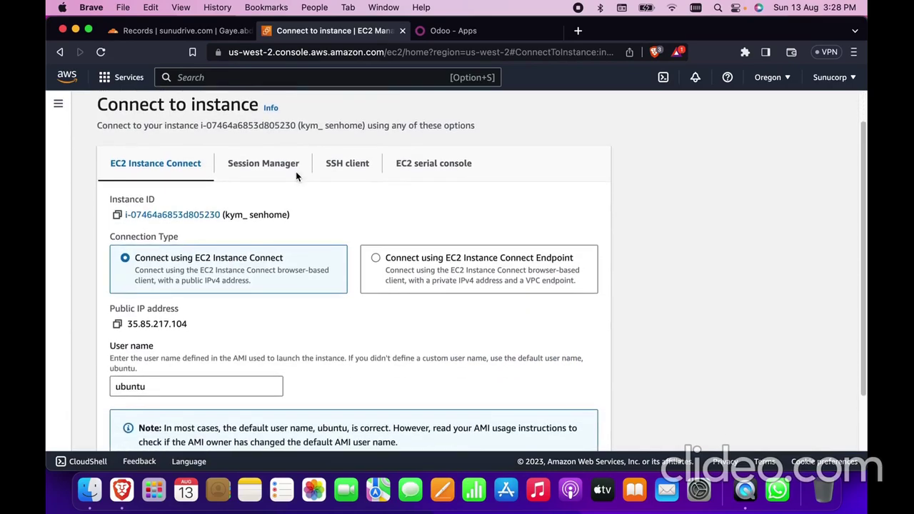
pyautogui.scroll(-2, 297, 176)
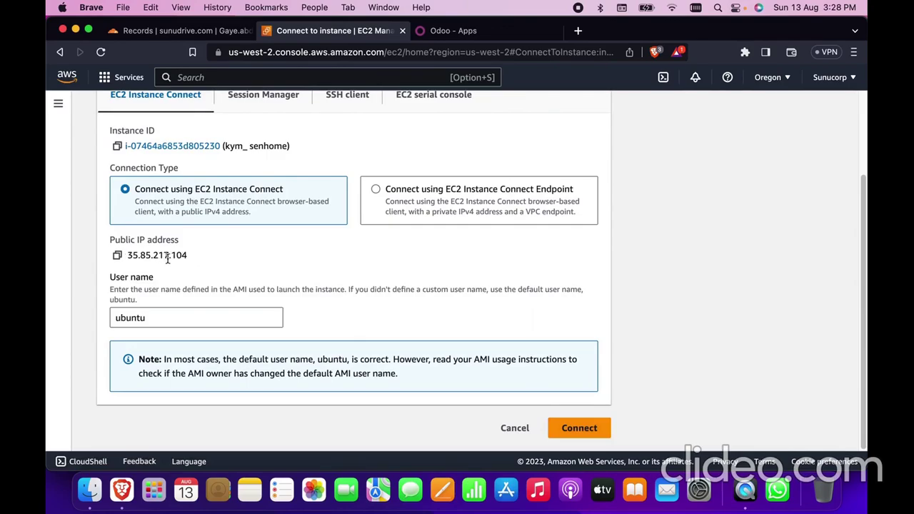
pyautogui.click(581, 438)
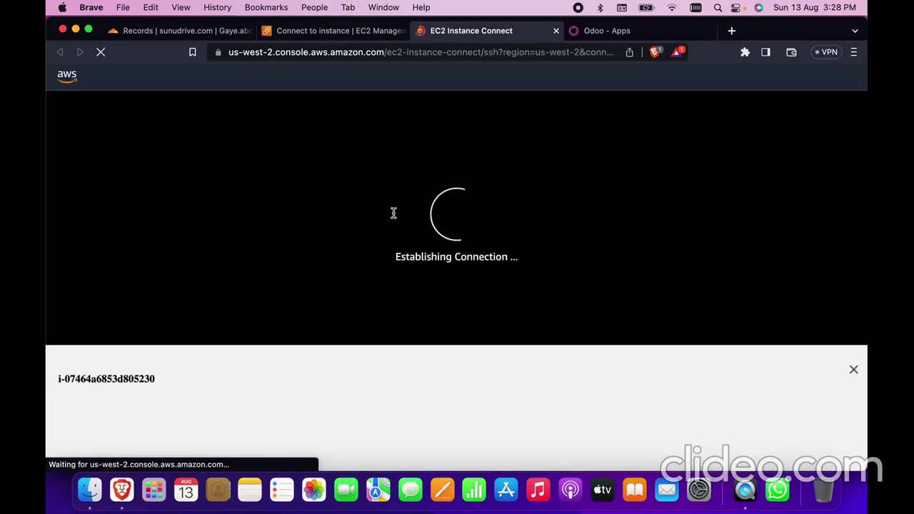
# Check the IP address and port in the Odoo Apps page's URL, and return to the EC2 Instance Connect terminal.
pyautogui.click(619, 34)
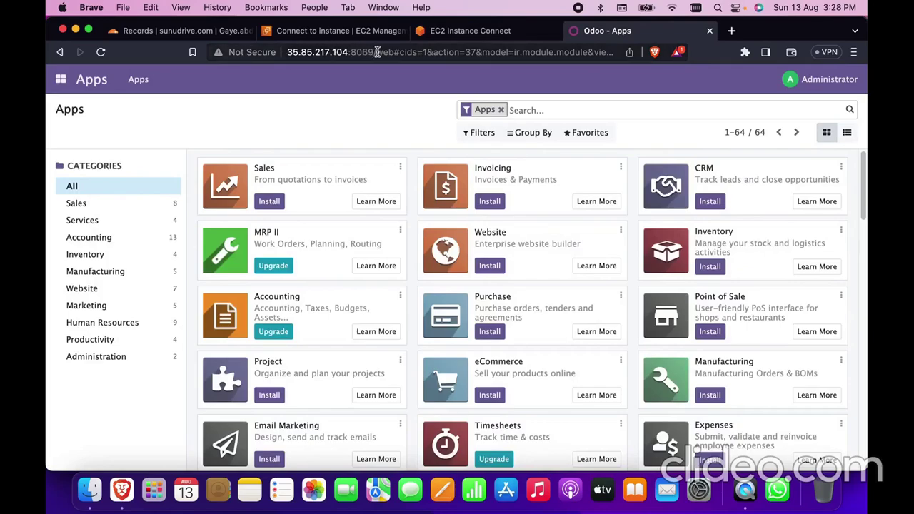
pyautogui.moveTo(377, 52); pyautogui.dragTo(275, 52)
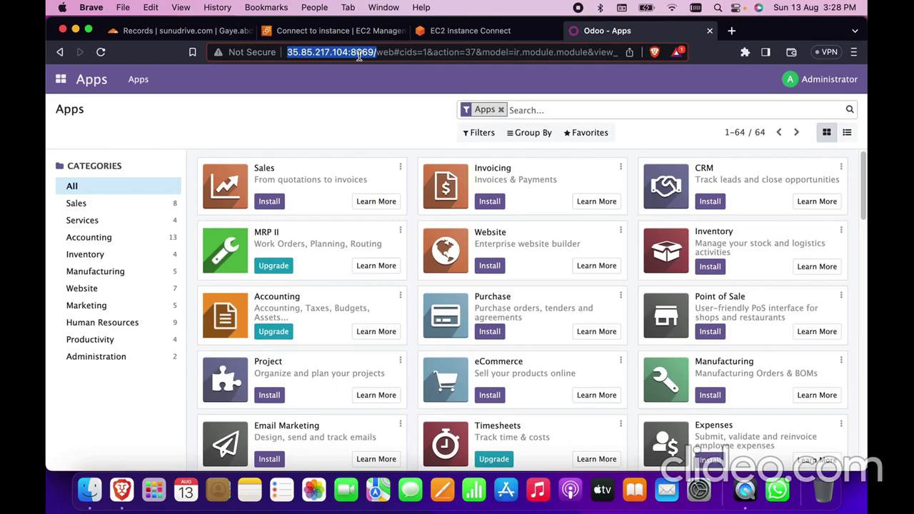
pyautogui.click(470, 32)
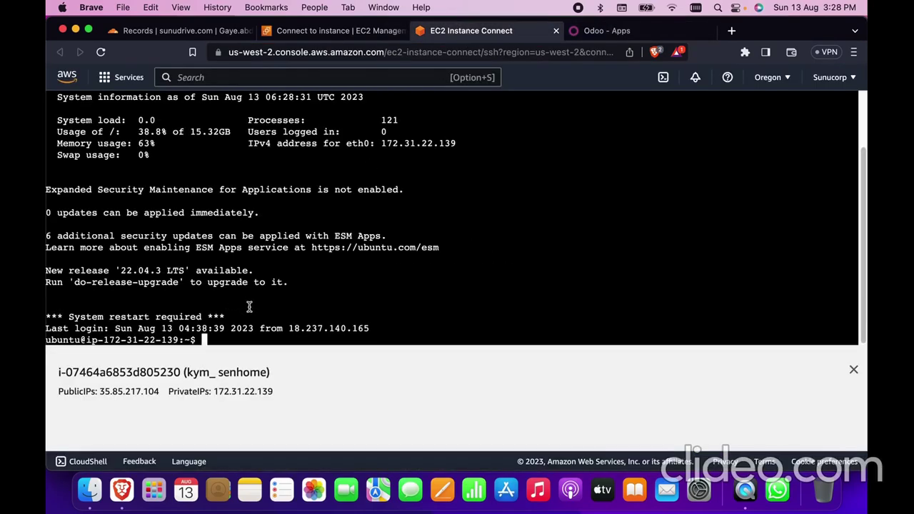
# Search the web for "nginx setup in odoo github" in a new tab, open the nginx_setup_in_odoo repository, and skim its README.
pyautogui.click(731, 31)
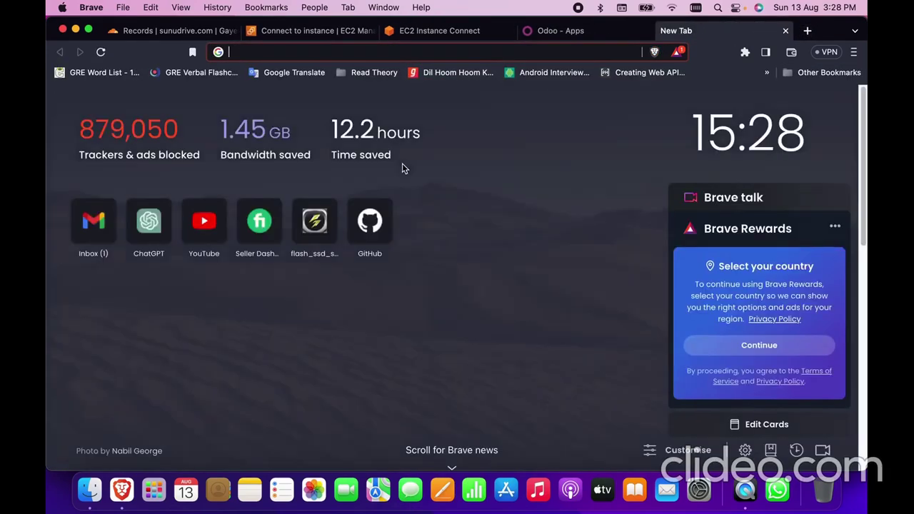
pyautogui.write('nginx setup in odoo github')
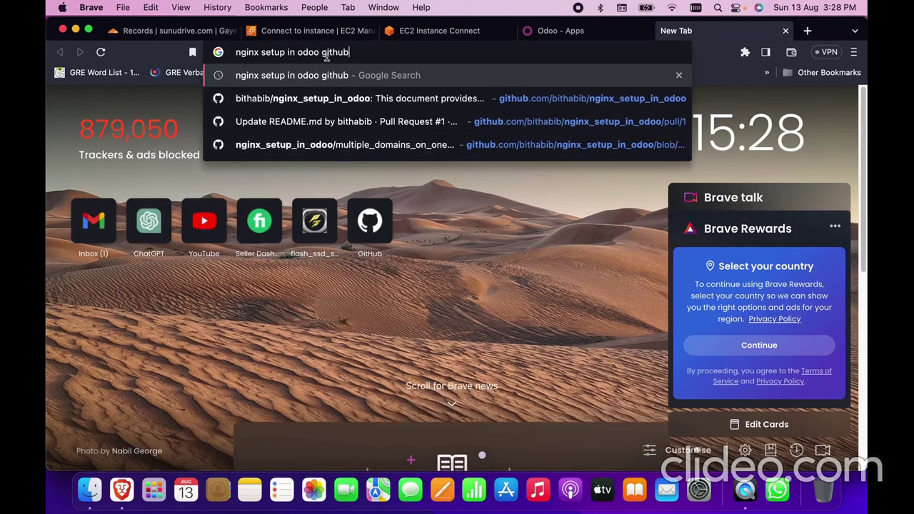
pyautogui.press('Return')
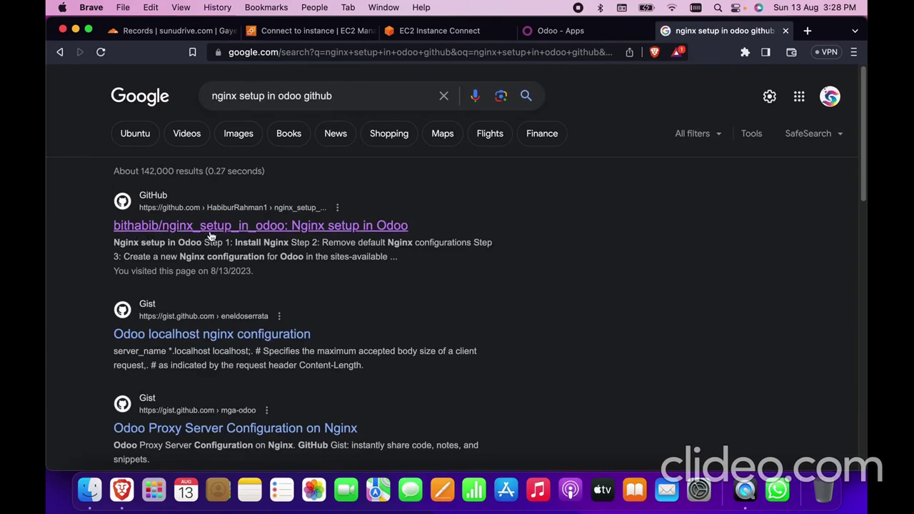
pyautogui.click(255, 231)
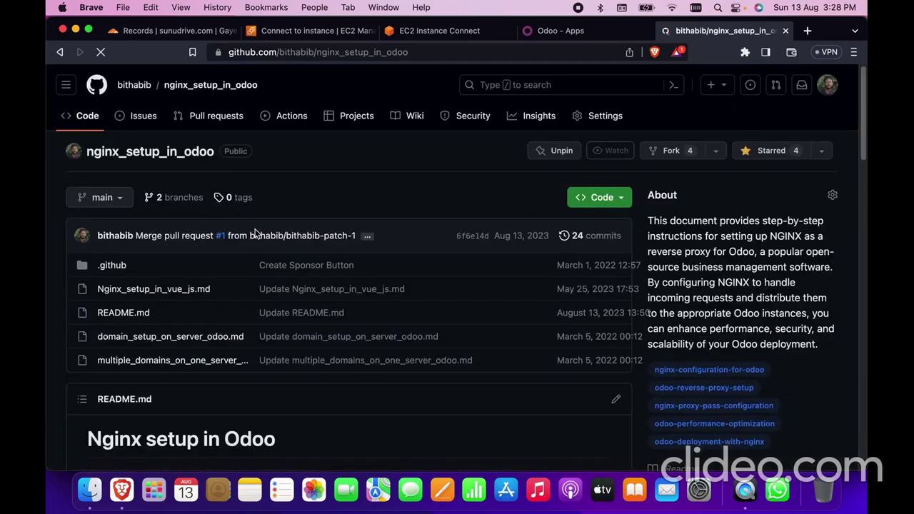
pyautogui.scroll(-2, 348, 245)
pyautogui.scroll(-5, 347, 247)
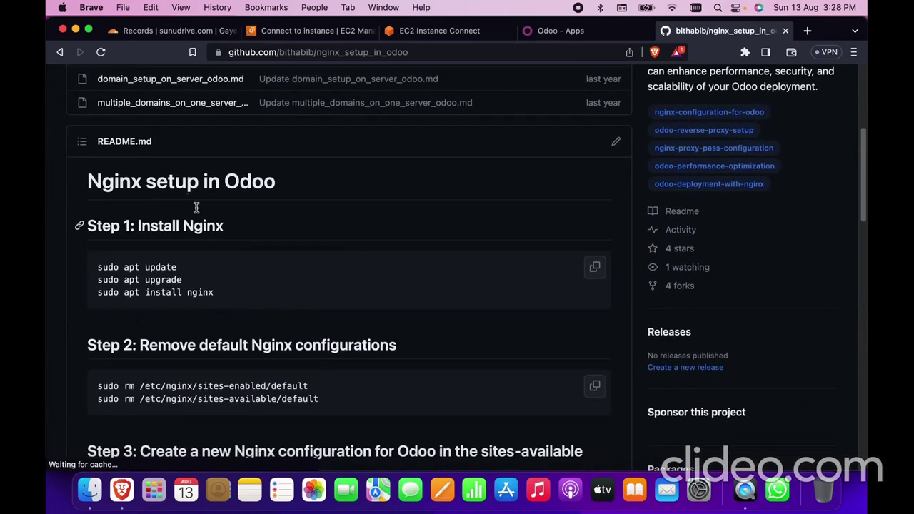
pyautogui.scroll(-7, 162, 408)
pyautogui.scroll(-12, 162, 412)
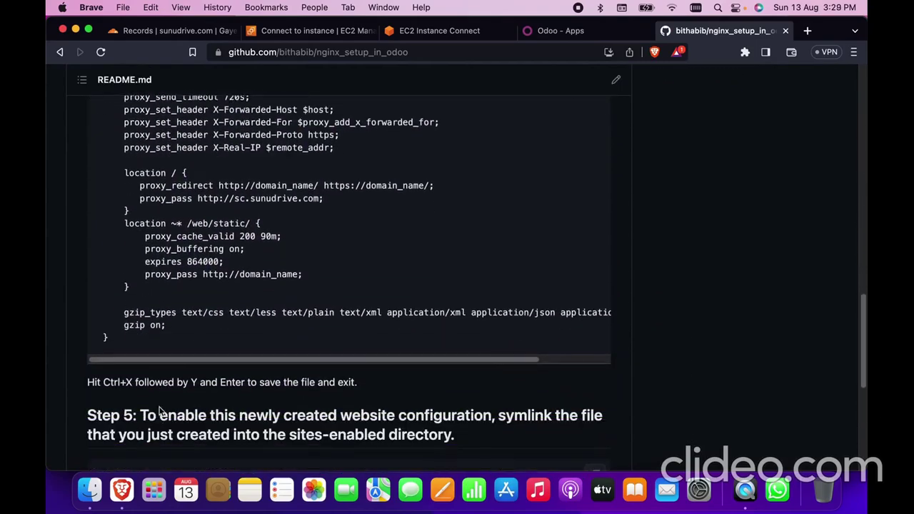
pyautogui.scroll(15, 161, 412)
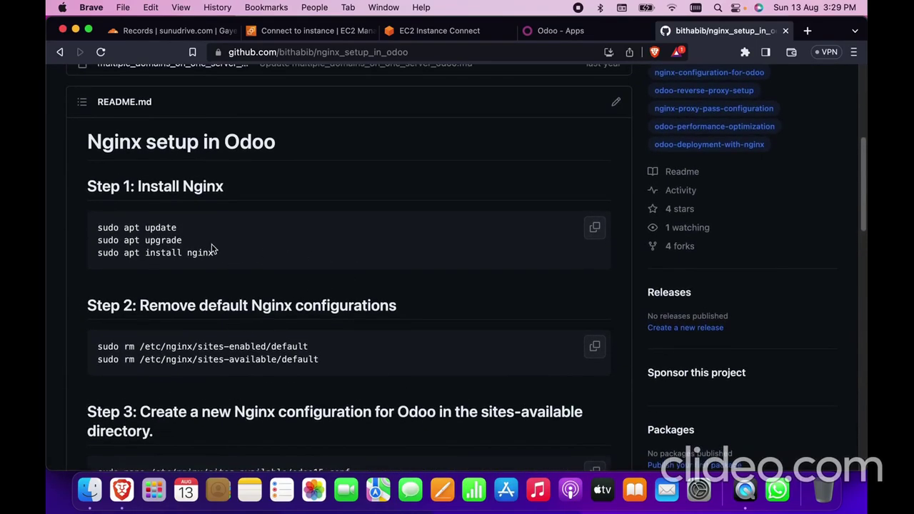
# Copy sudo apt update from the README's Step 1 and run it in the EC2 terminal.
pyautogui.moveTo(194, 229); pyautogui.dragTo(80, 230)
pyautogui.press('super+c')
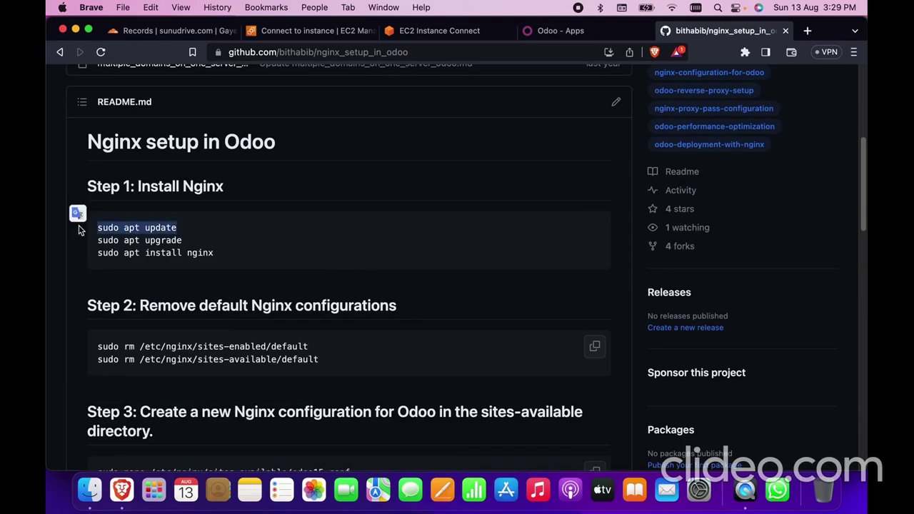
pyautogui.click(439, 30)
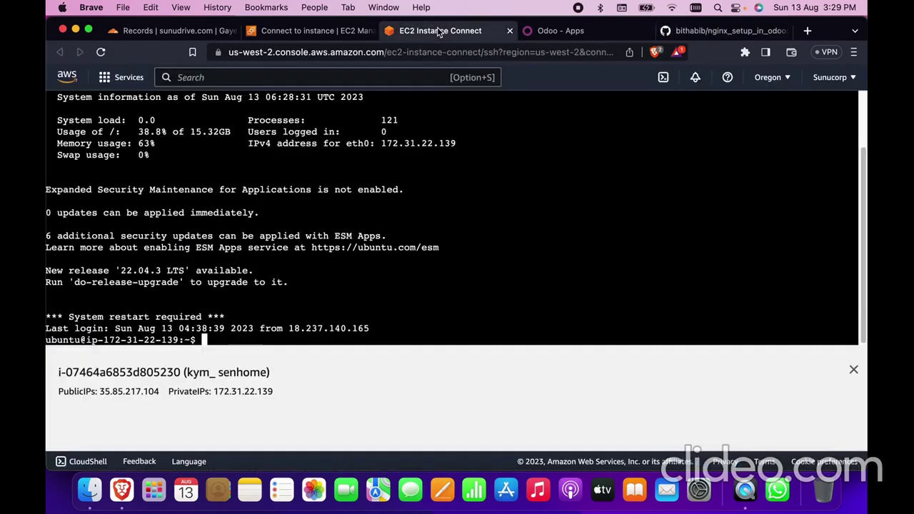
pyautogui.rightClick(339, 256)
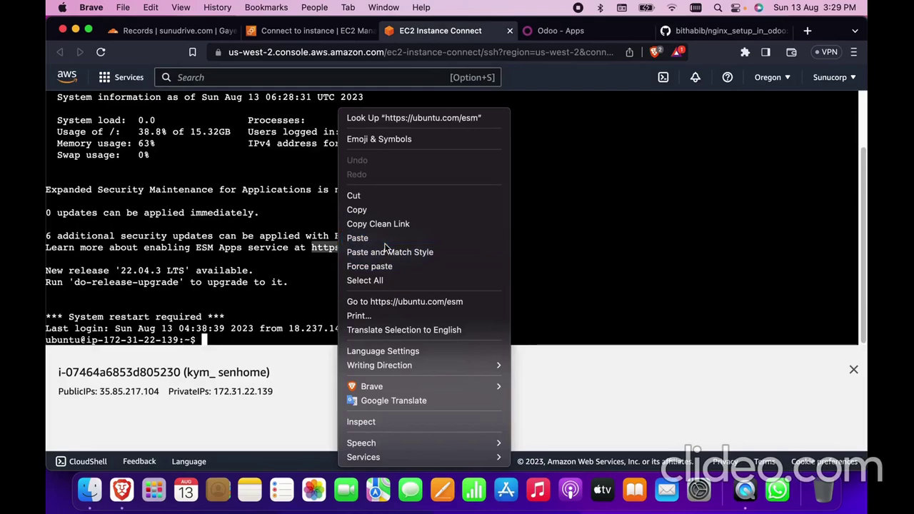
pyautogui.click(385, 242)
pyautogui.press('Return')
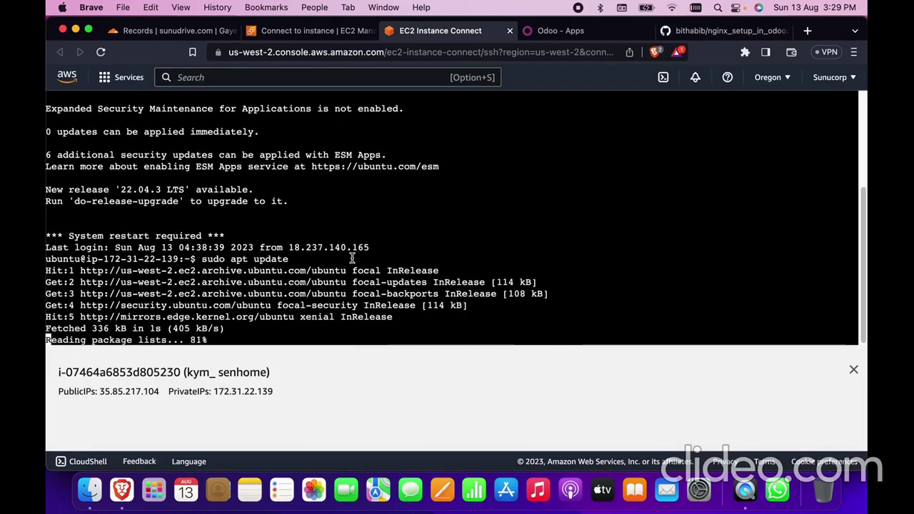
# Copy sudo apt upgrade from the README's Step 1 and run it in the EC2 terminal.
pyautogui.click(715, 29)
pyautogui.moveTo(200, 247); pyautogui.dragTo(104, 243)
pyautogui.press('super+c')
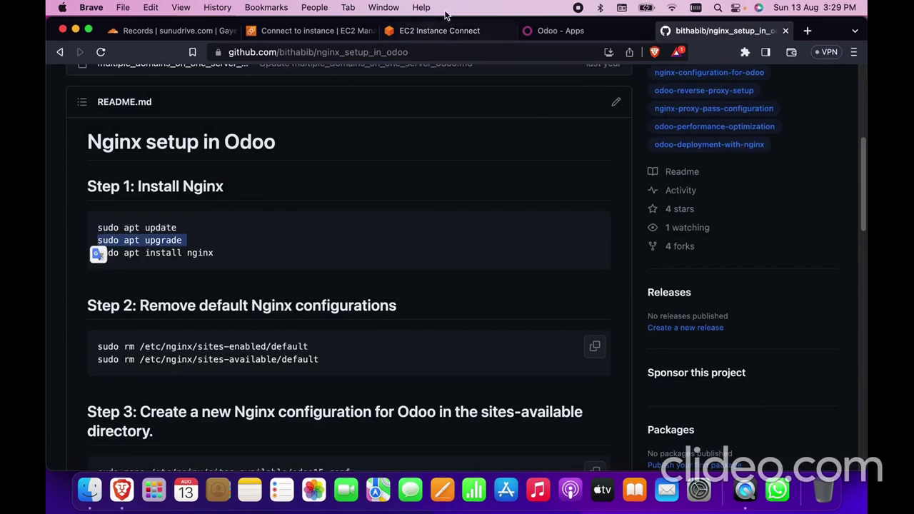
pyautogui.click(439, 30)
pyautogui.press('super+v')
pyautogui.press('Return')
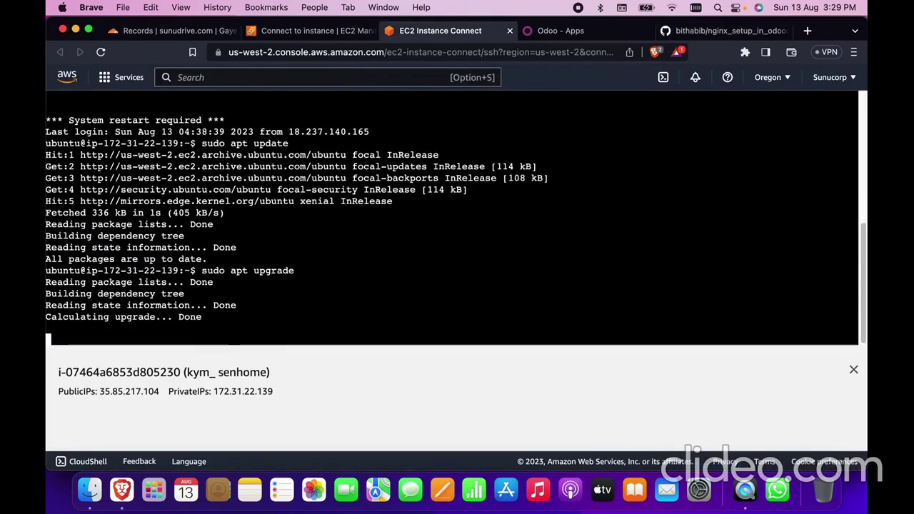
pyautogui.press('Return')
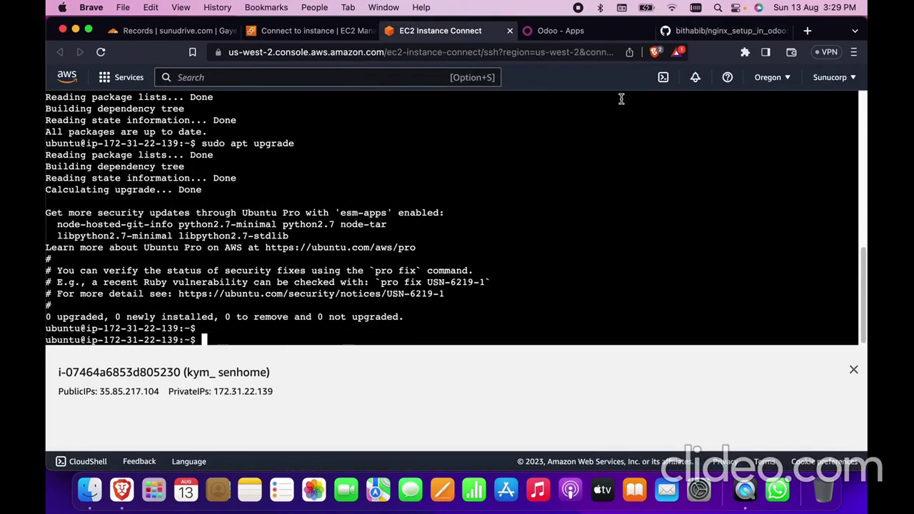
# Install Nginx on the instance by running the README's sudo apt install nginx command, and accept the installation with y.
pyautogui.click(722, 32)
pyautogui.click(238, 264)
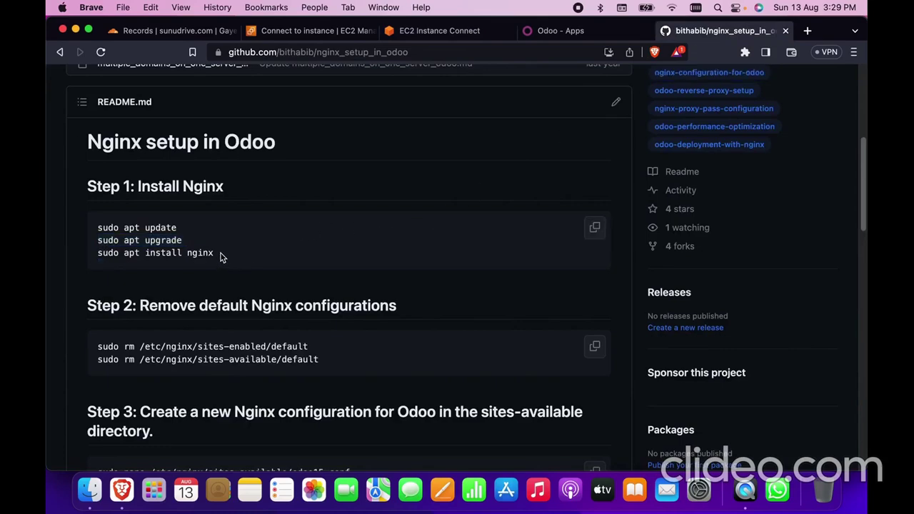
pyautogui.moveTo(218, 254); pyautogui.dragTo(92, 257)
pyautogui.press('super+c')
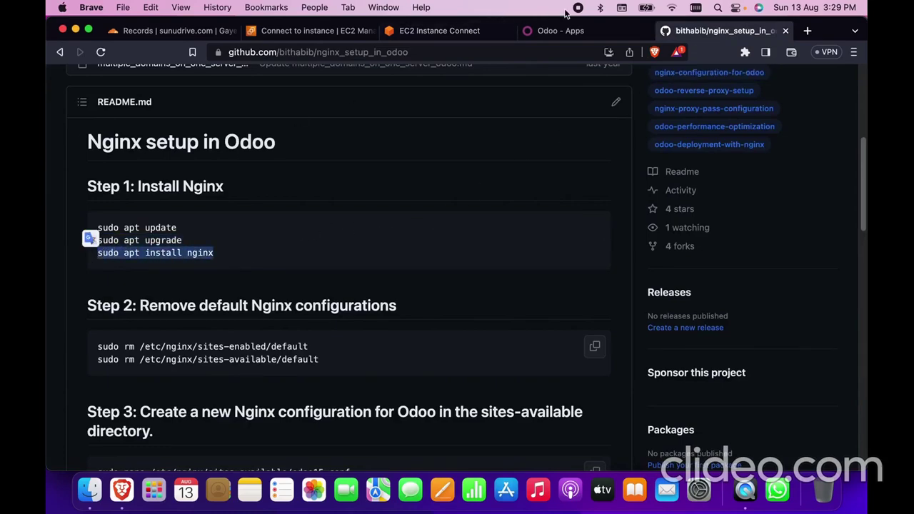
pyautogui.click(429, 33)
pyautogui.press('super+v')
pyautogui.press('Return')
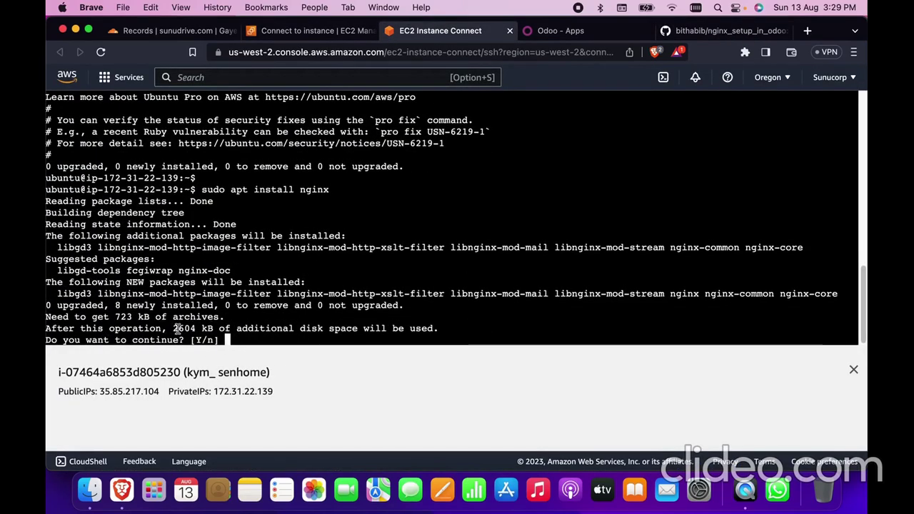
pyautogui.write('y')
pyautogui.press('Return')
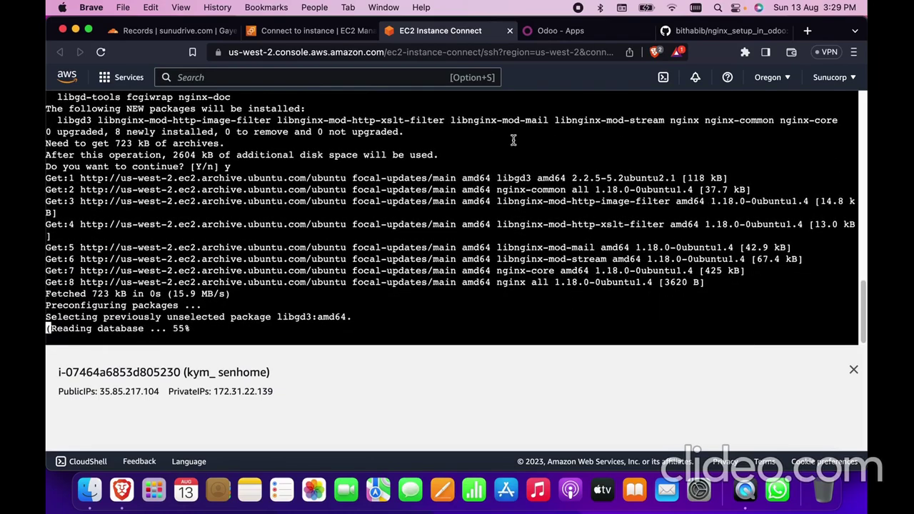
# Remove the default Nginx configurations from sites-enabled and sites-available by running the README's Step 2 commands on the instance.
pyautogui.click(722, 31)
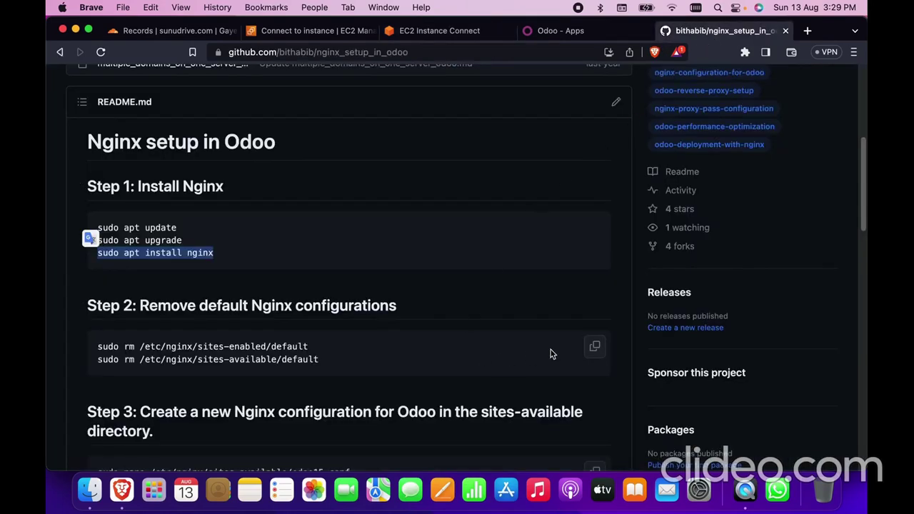
pyautogui.click(595, 350)
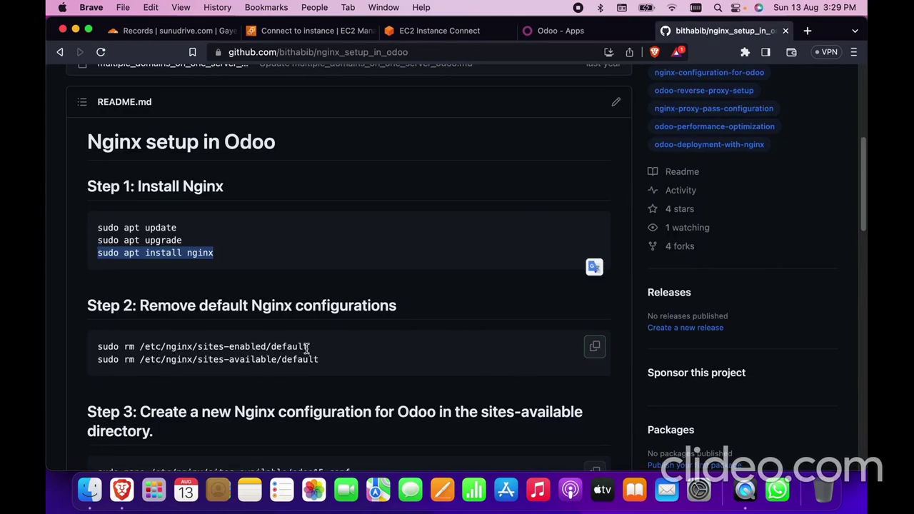
pyautogui.click(437, 35)
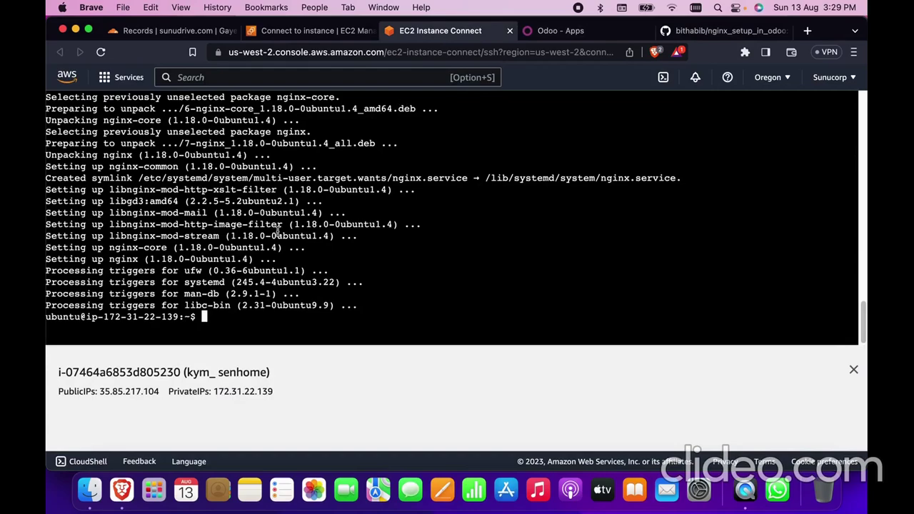
pyautogui.rightClick(324, 240)
pyautogui.click(349, 294)
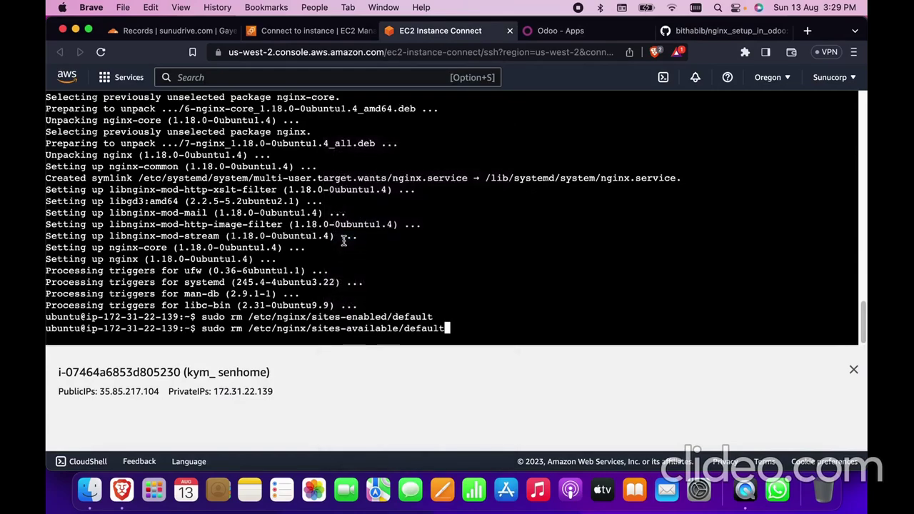
pyautogui.press('Return')
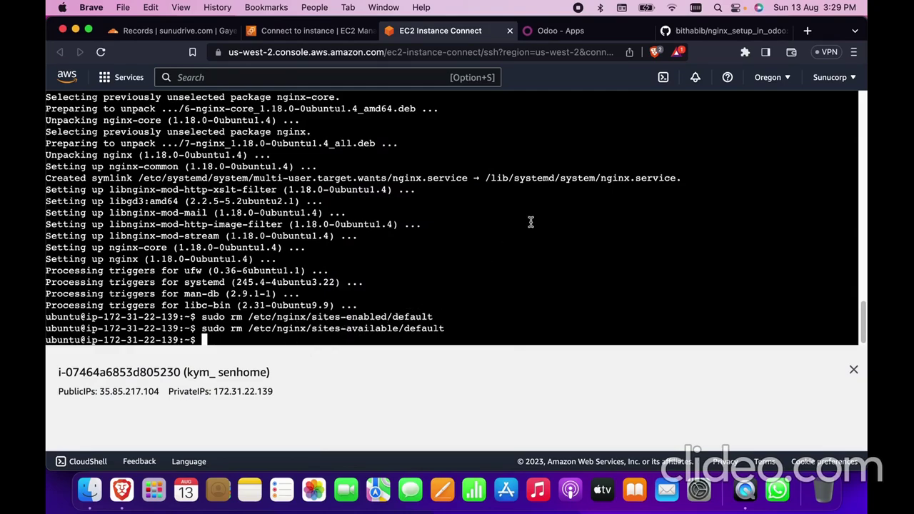
# Create the Nginx configuration file /etc/nginx/sites-available/odoo15.conf in nano with sudo, using the README's Step 3 command.
pyautogui.click(724, 36)
pyautogui.scroll(-3, 397, 258)
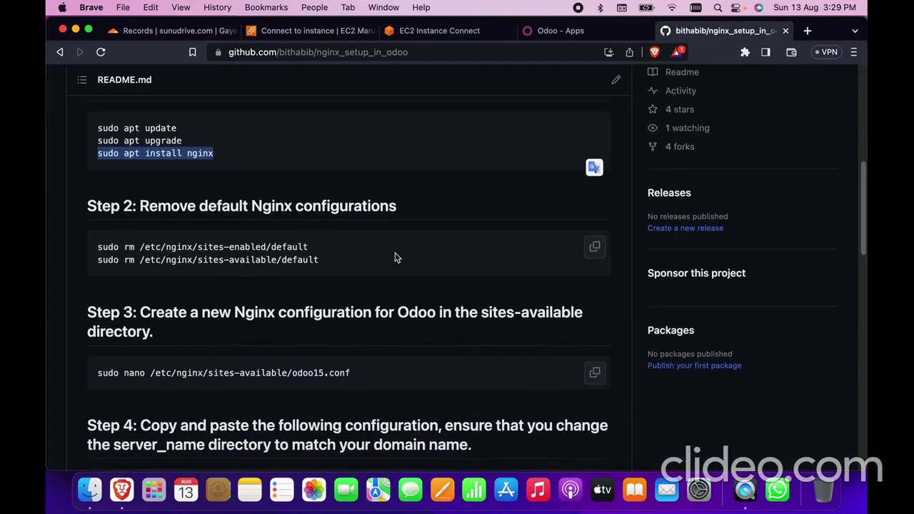
pyautogui.scroll(-2, 433, 293)
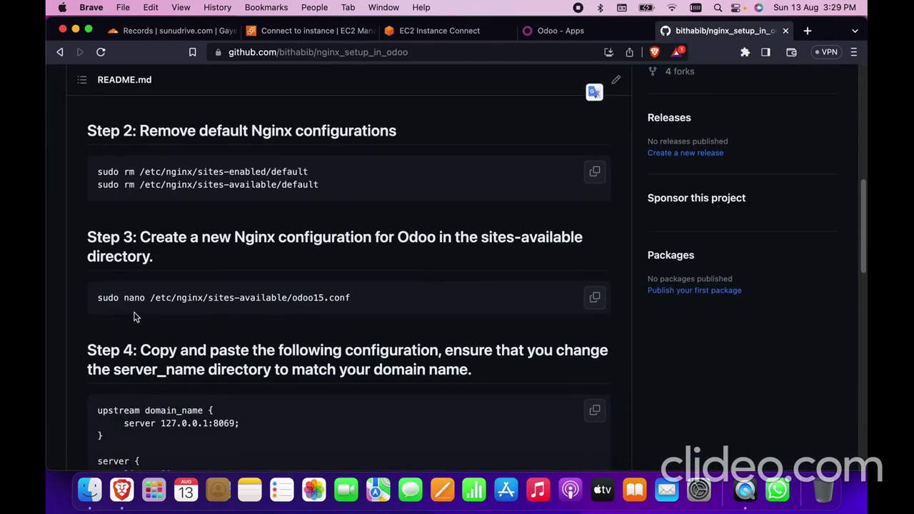
pyautogui.click(595, 298)
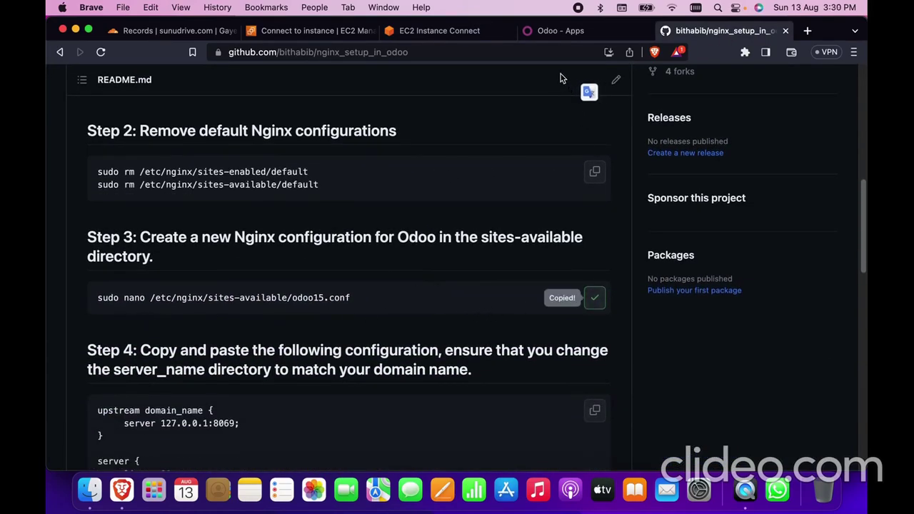
pyautogui.click(551, 31)
pyautogui.click(464, 32)
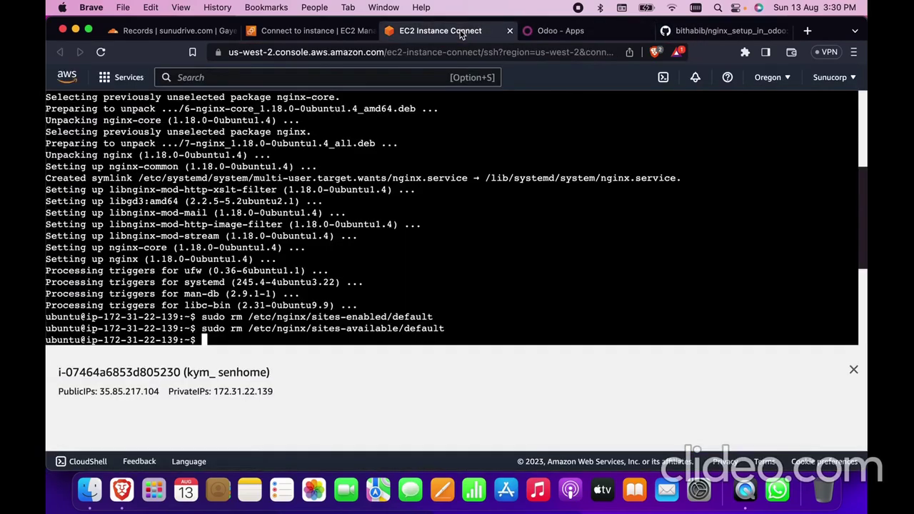
pyautogui.rightClick(372, 159)
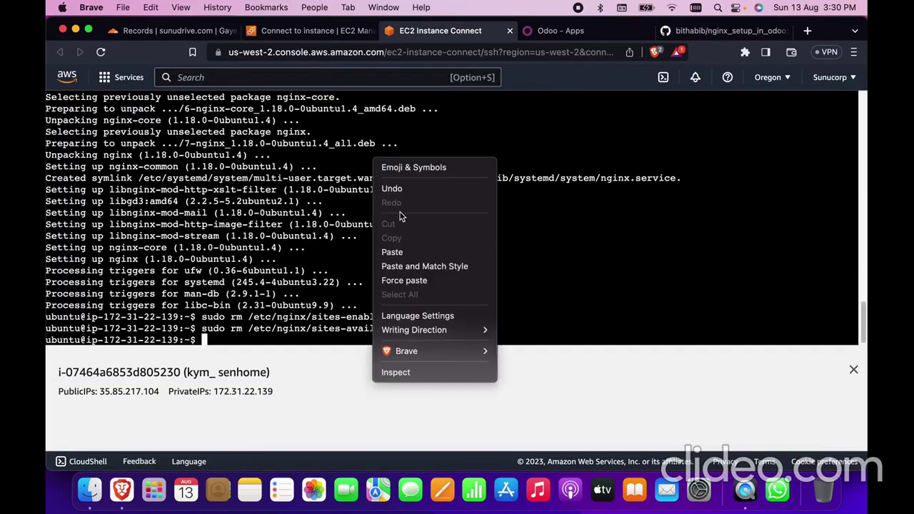
pyautogui.click(393, 252)
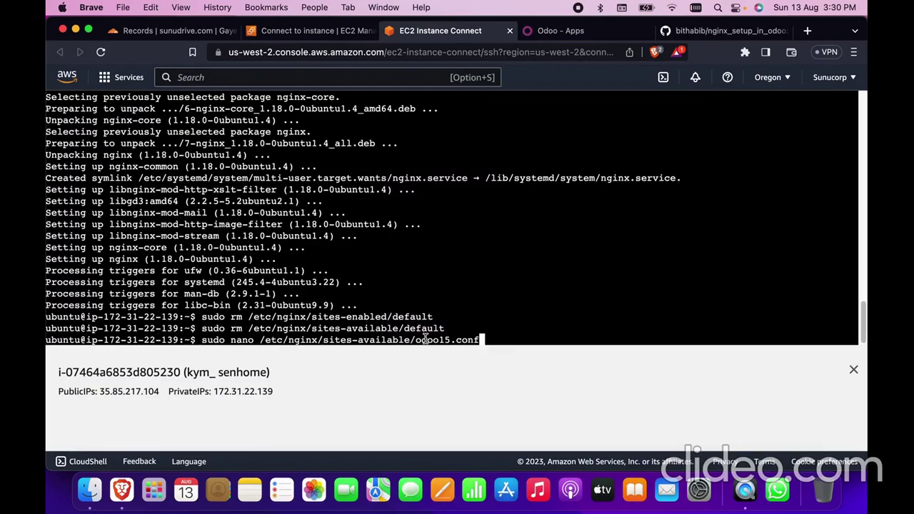
pyautogui.press('Left')
pyautogui.press('Left')
pyautogui.press('Left')
pyautogui.press('Left')
pyautogui.press('Left')
pyautogui.press('BackSpace')
pyautogui.write('6')
pyautogui.press('Return')
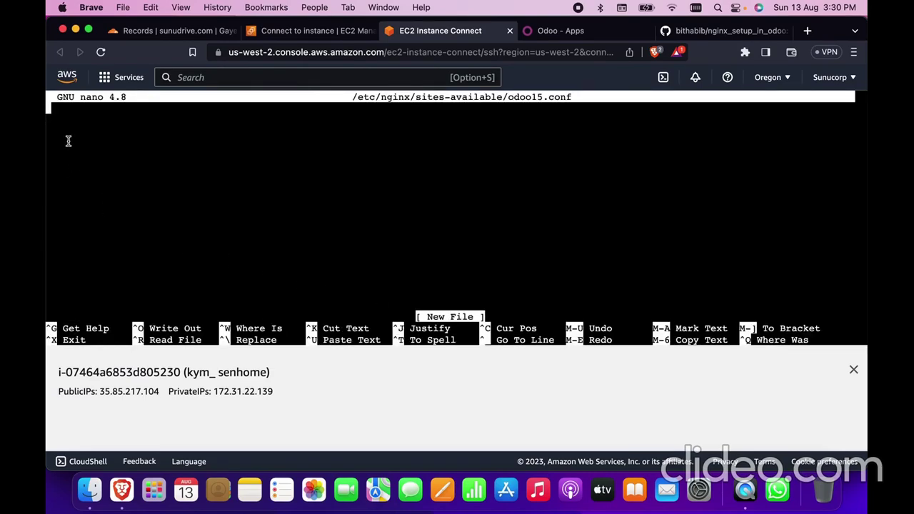
# Copy the README's Step 4 Nginx configuration and paste it into the empty odoo15.conf file open in nano.
pyautogui.click(743, 34)
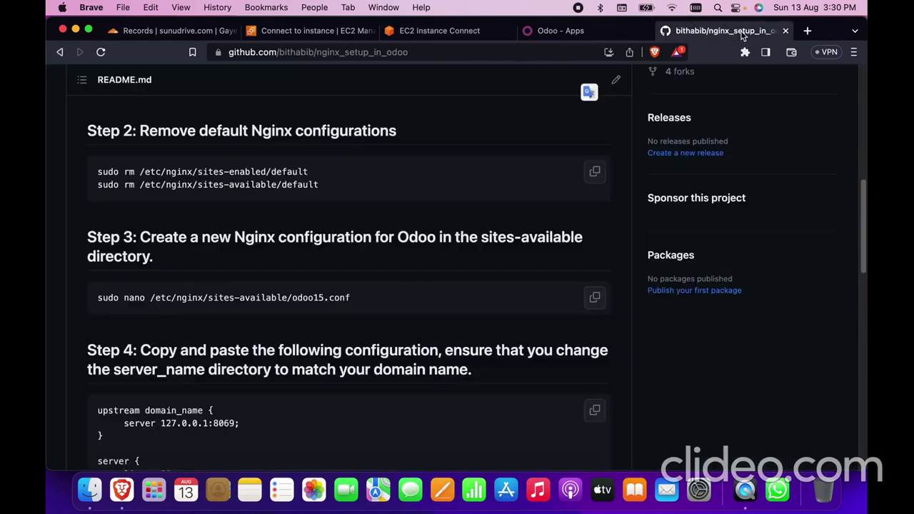
pyautogui.scroll(-6, 380, 292)
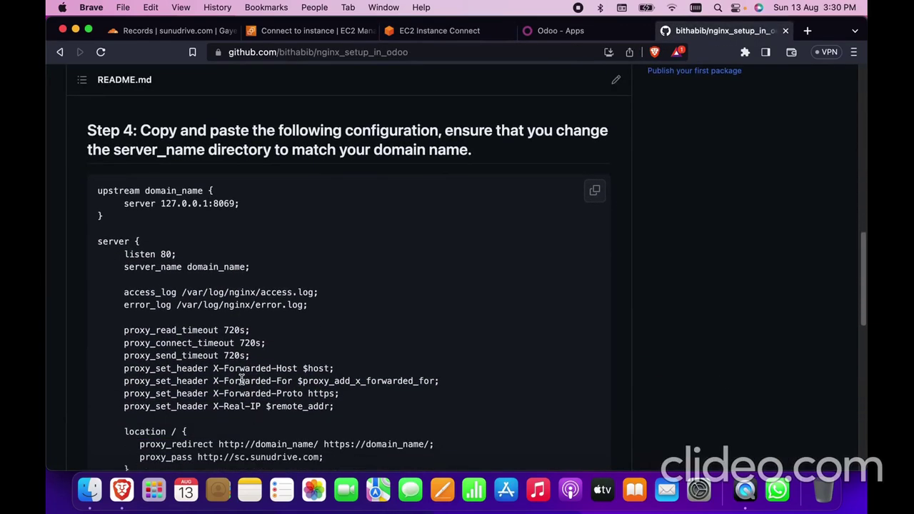
pyautogui.scroll(-2, 226, 266)
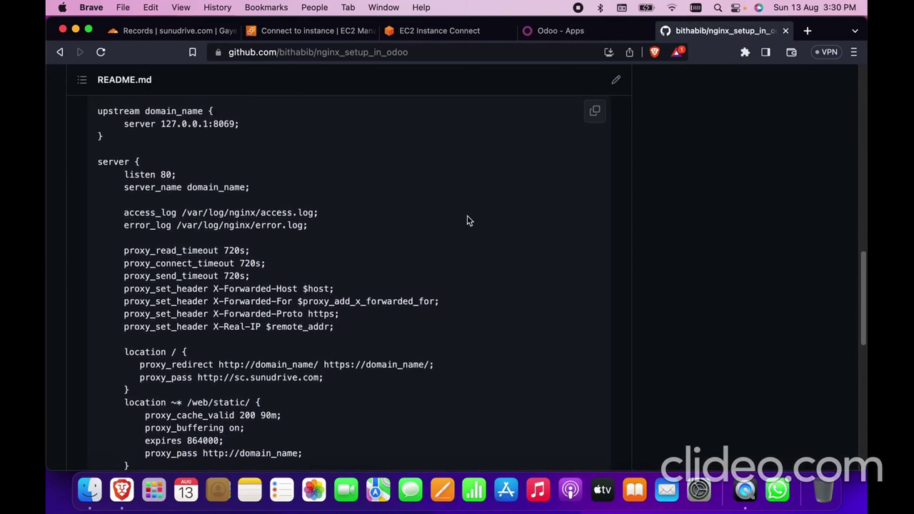
pyautogui.scroll(1, 468, 221)
pyautogui.click(595, 118)
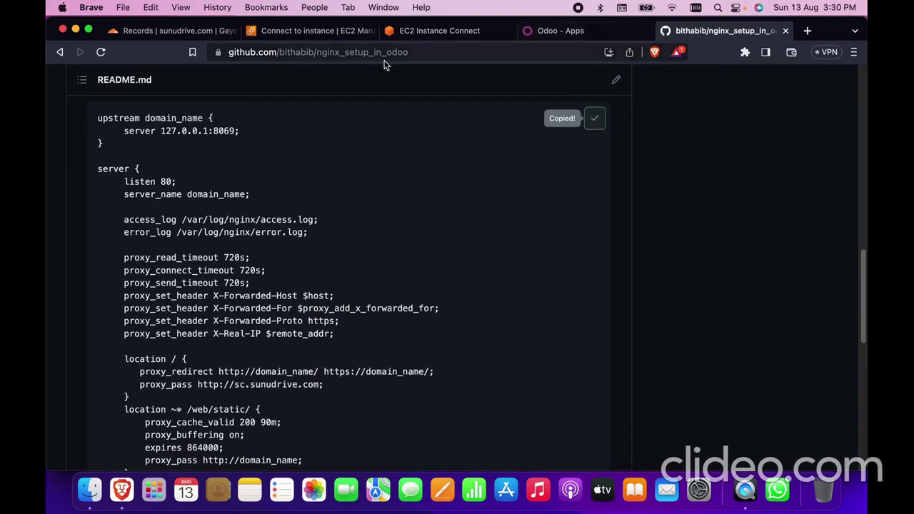
pyautogui.click(427, 35)
pyautogui.rightClick(317, 203)
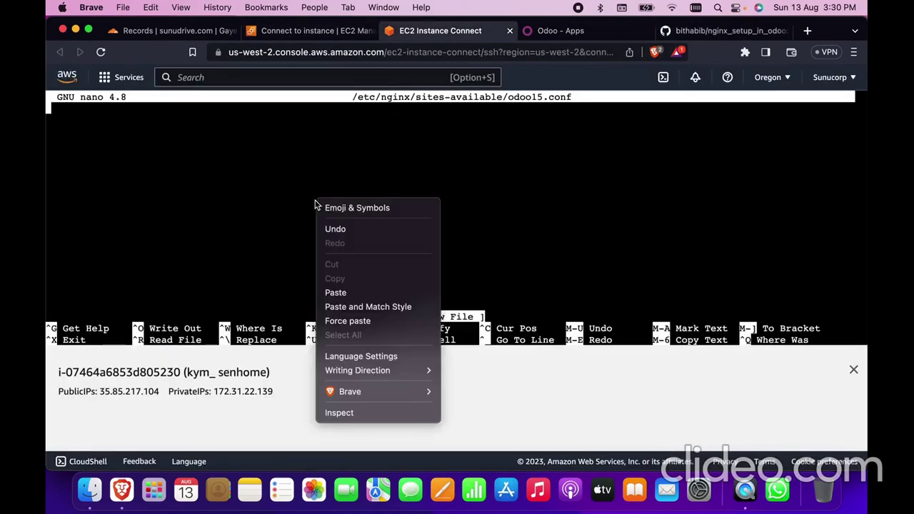
pyautogui.click(336, 293)
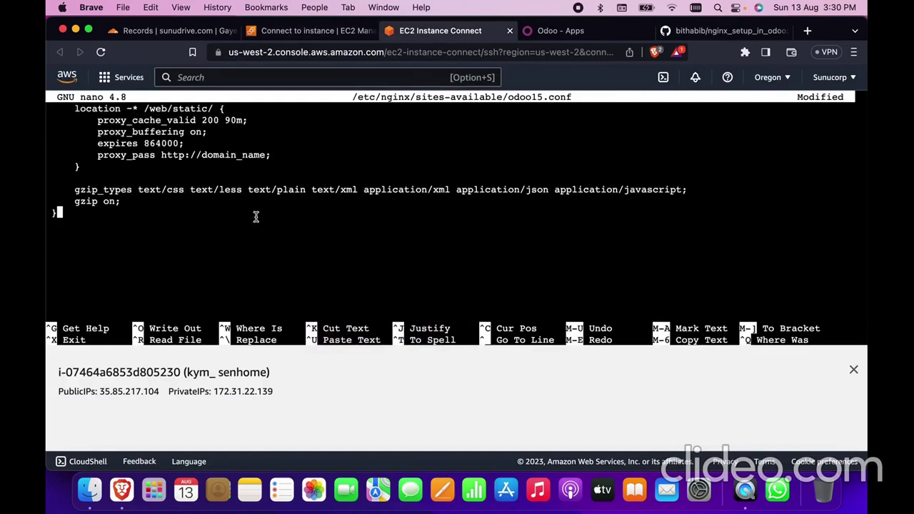
# Replace domain_name in the upstream line at the start of odoo15.conf with kym.sunudrive.com, copying the kym record name from Cloudflare's DNS records.
pyautogui.press('Up')
pyautogui.press('Up')
pyautogui.press('Up')
pyautogui.press('Up')
pyautogui.press('Up')
pyautogui.press('Up')
pyautogui.press('Up')
pyautogui.press('Up')
pyautogui.press('Up')
pyautogui.press('Up')
pyautogui.press('Up')
pyautogui.press('Up')
pyautogui.press('Up')
pyautogui.press('Up')
pyautogui.press('Up')
pyautogui.press('Up')
pyautogui.press('Up')
pyautogui.press('Up')
pyautogui.press('Up')
pyautogui.press('Up')
pyautogui.press('Up')
pyautogui.press('Up')
pyautogui.press('Up')
pyautogui.press('Up')
pyautogui.press('Up')
pyautogui.press('Up')
pyautogui.press('Up')
pyautogui.press('Up')
pyautogui.press('Up')
pyautogui.press('Up')
pyautogui.press('Up')
pyautogui.press('Up')
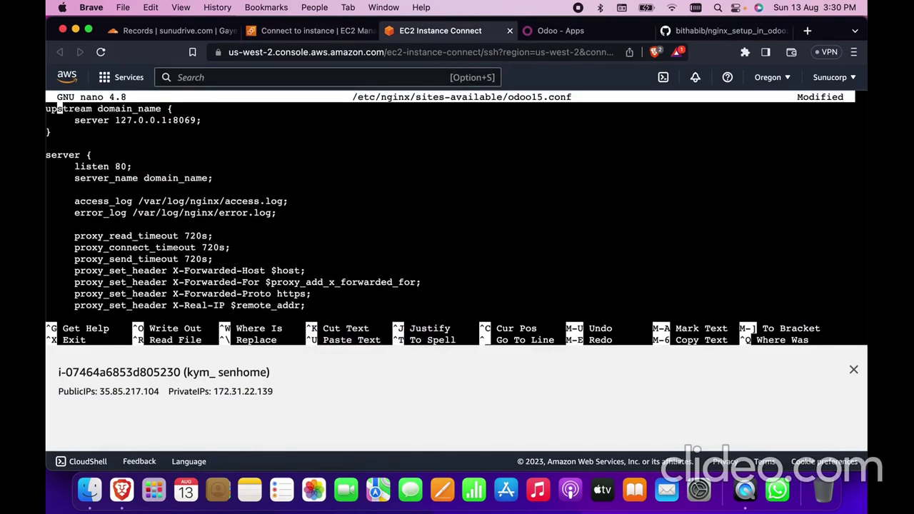
pyautogui.press('Right')
pyautogui.press('Right')
pyautogui.press('Right')
pyautogui.press('Right')
pyautogui.press('Right')
pyautogui.press('Right')
pyautogui.press('Right')
pyautogui.press('Right')
pyautogui.press('Right')
pyautogui.press('Right')
pyautogui.press('Right')
pyautogui.press('Right')
pyautogui.press('Right')
pyautogui.press('Right')
pyautogui.press('Right')
pyautogui.press('Right')
pyautogui.press('Right')
pyautogui.press('Right')
pyautogui.click(164, 32)
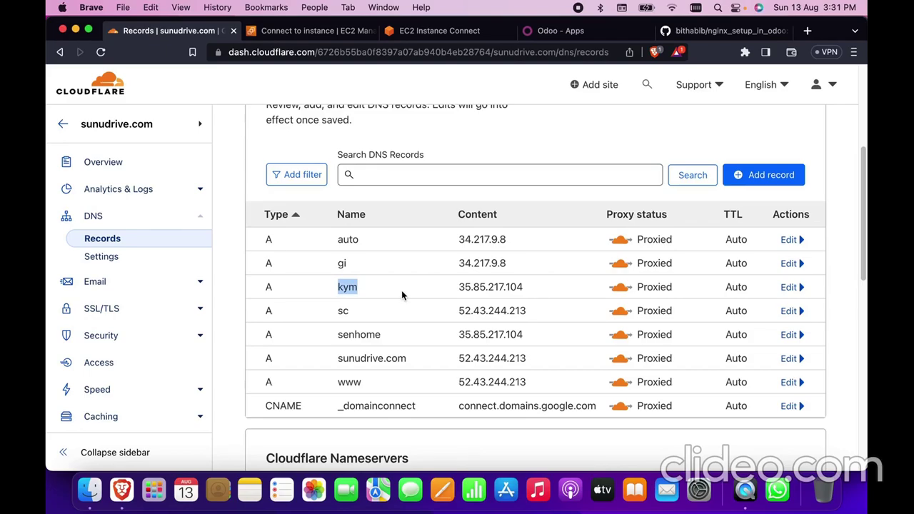
pyautogui.scroll(2, 401, 290)
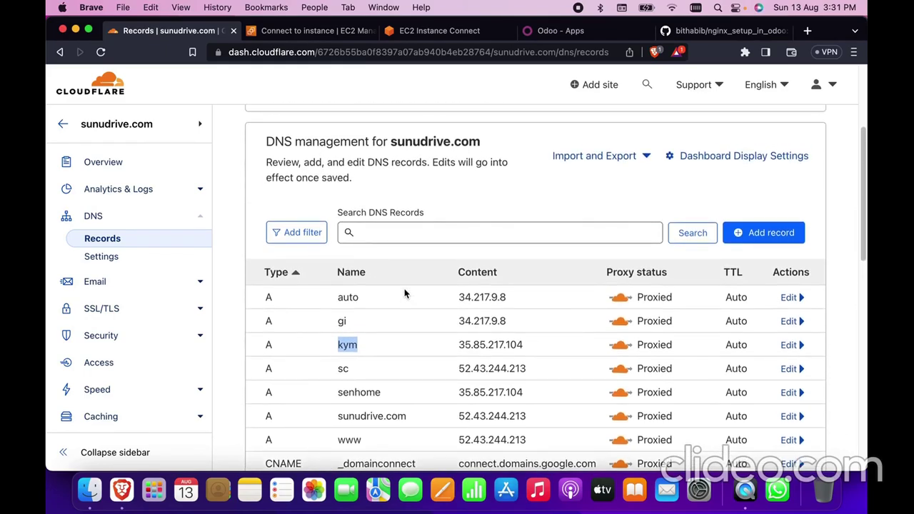
pyautogui.scroll(-1, 404, 293)
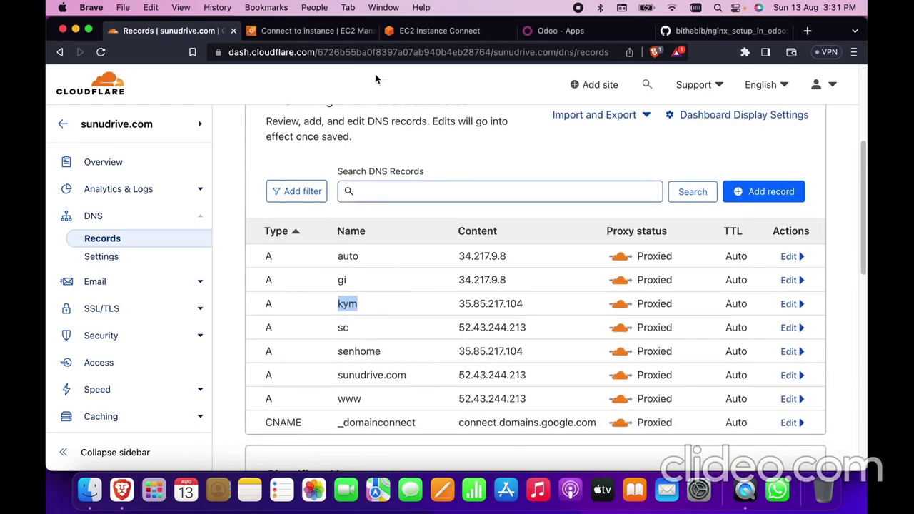
pyautogui.click(438, 31)
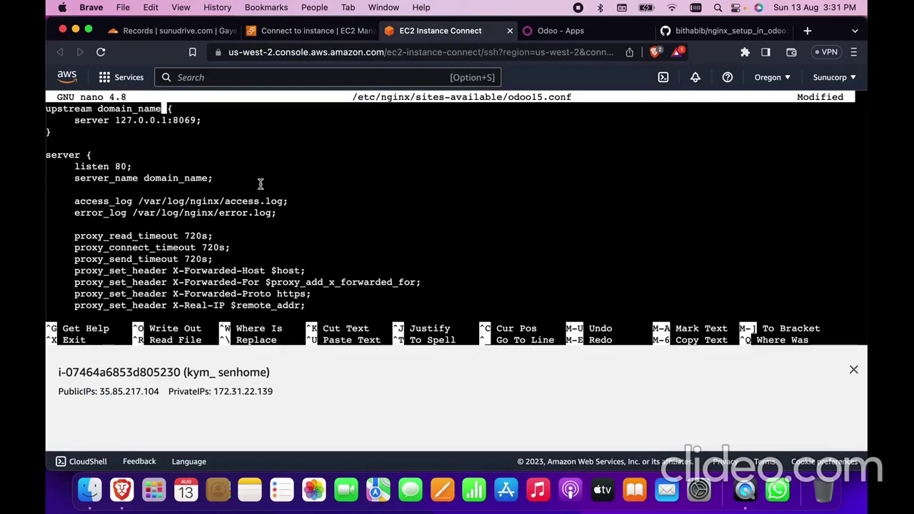
pyautogui.press('BackSpace')
pyautogui.press('BackSpace')
pyautogui.press('BackSpace')
pyautogui.press('BackSpace')
pyautogui.press('BackSpace')
pyautogui.press('BackSpace')
pyautogui.press('BackSpace')
pyautogui.press('BackSpace')
pyautogui.press('BackSpace')
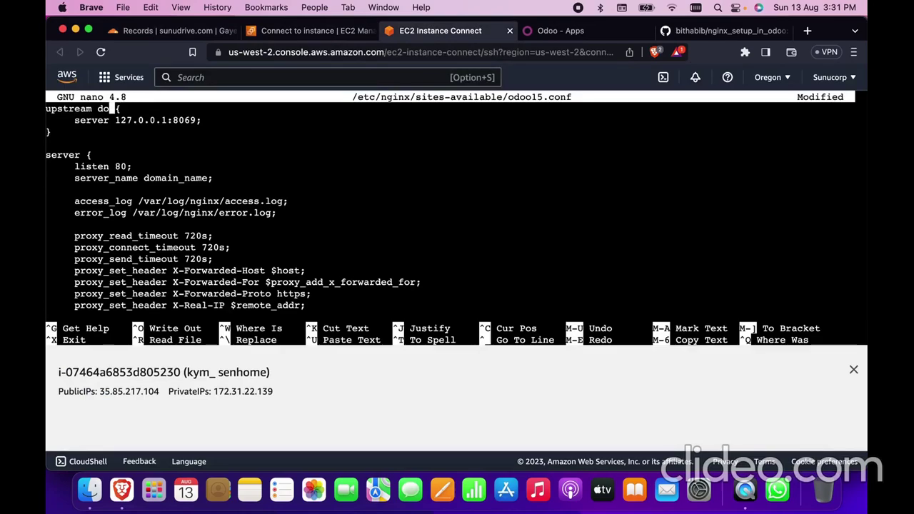
pyautogui.press('BackSpace')
pyautogui.press('BackSpace')
pyautogui.rightClick(260, 177)
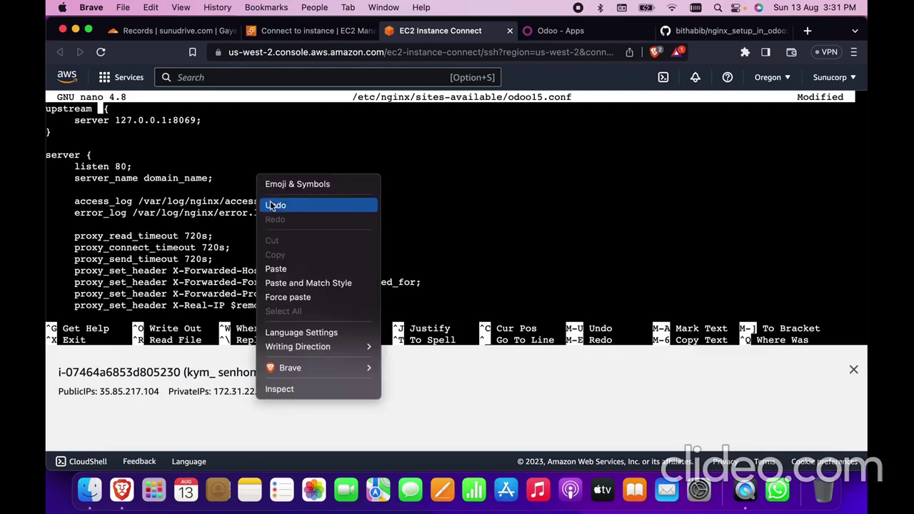
pyautogui.click(276, 269)
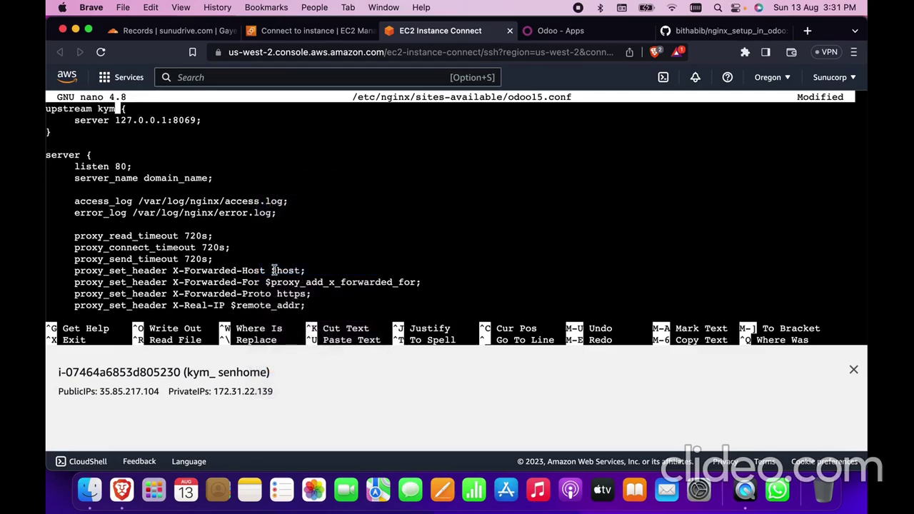
pyautogui.write('.')
pyautogui.write('sunu')
pyautogui.write('drive')
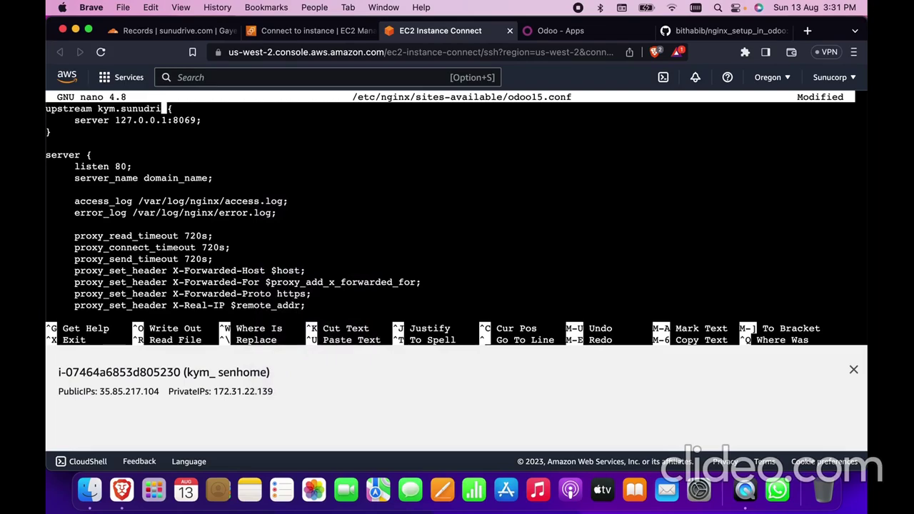
pyautogui.write('.com')
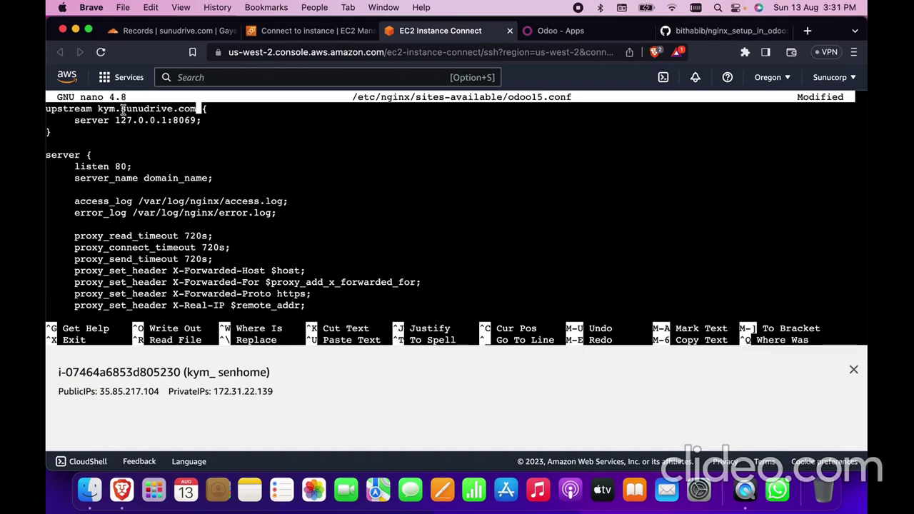
# Copy kym.sunudrive.com from the upstream line and use it to replace domain_name in the server_name directive.
pyautogui.moveTo(158, 109); pyautogui.dragTo(197, 109)
pyautogui.rightClick(170, 106)
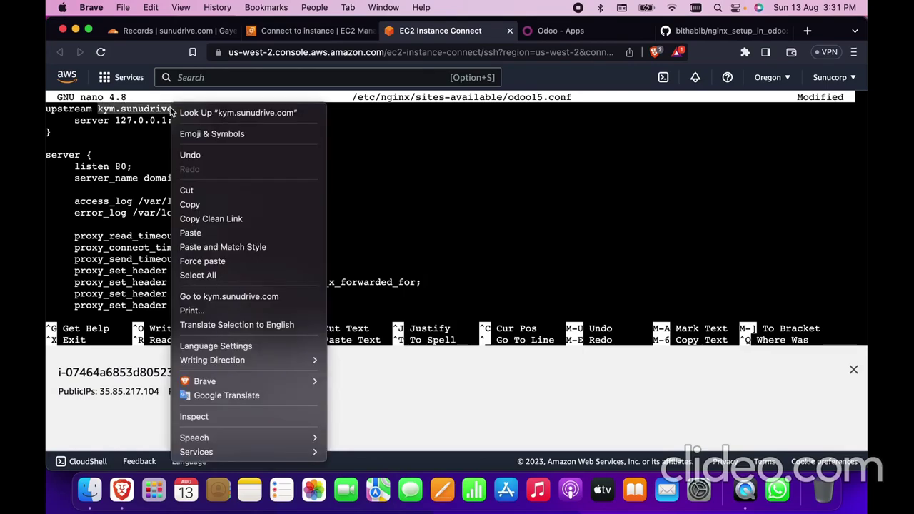
pyautogui.click(211, 202)
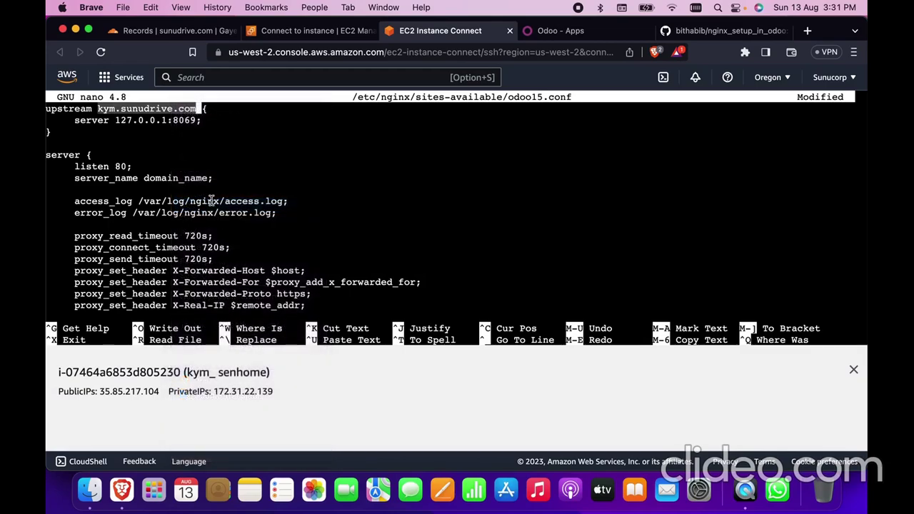
pyautogui.click(154, 184)
pyautogui.press('Down')
pyautogui.press('Down')
pyautogui.press('Down')
pyautogui.press('Down')
pyautogui.press('Down')
pyautogui.press('Down')
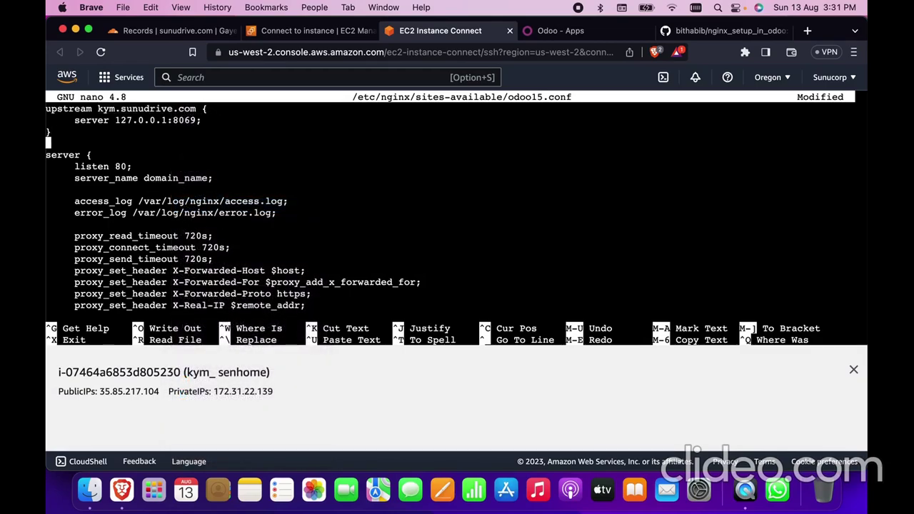
pyautogui.press('Right')
pyautogui.press('Right')
pyautogui.press('BackSpace')
pyautogui.press('BackSpace')
pyautogui.press('BackSpace')
pyautogui.press('BackSpace')
pyautogui.press('BackSpace')
pyautogui.press('BackSpace')
pyautogui.press('BackSpace')
pyautogui.press('BackSpace')
pyautogui.press('BackSpace')
pyautogui.press('BackSpace')
pyautogui.press('BackSpace')
pyautogui.rightClick(228, 156)
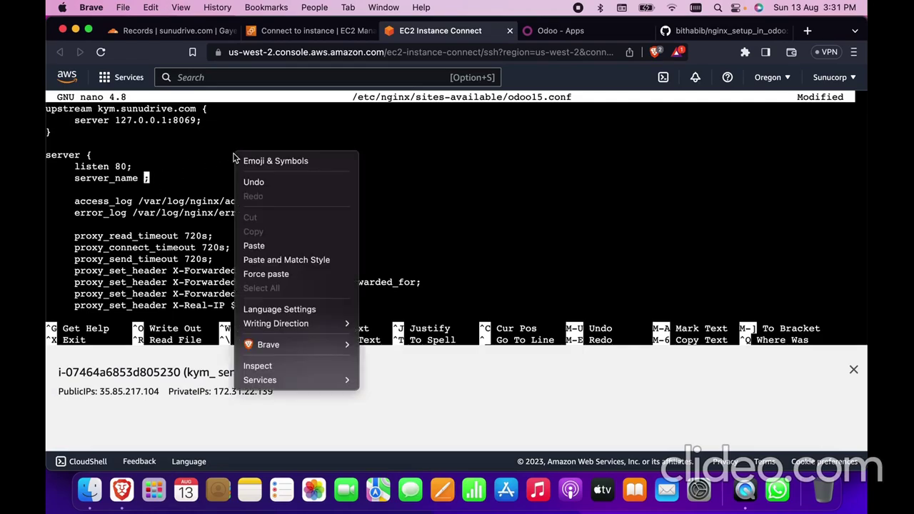
pyautogui.click(255, 246)
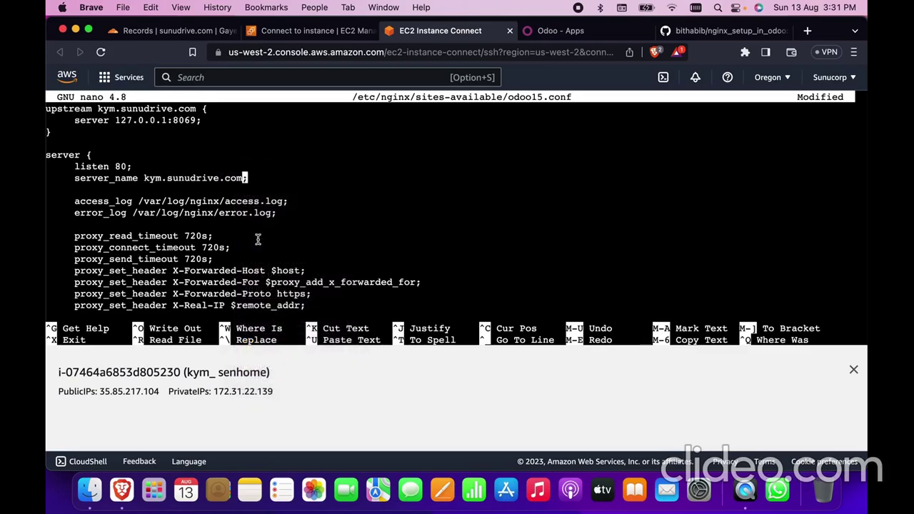
pyautogui.press('Down')
pyautogui.press('Down')
pyautogui.press('Down')
pyautogui.press('Down')
pyautogui.press('Down')
pyautogui.press('Down')
pyautogui.press('Down')
pyautogui.press('Down')
pyautogui.press('Down')
pyautogui.press('Down')
pyautogui.press('Down')
pyautogui.press('Down')
pyautogui.press('Down')
pyautogui.press('Down')
pyautogui.press('Down')
pyautogui.press('Down')
pyautogui.press('Down')
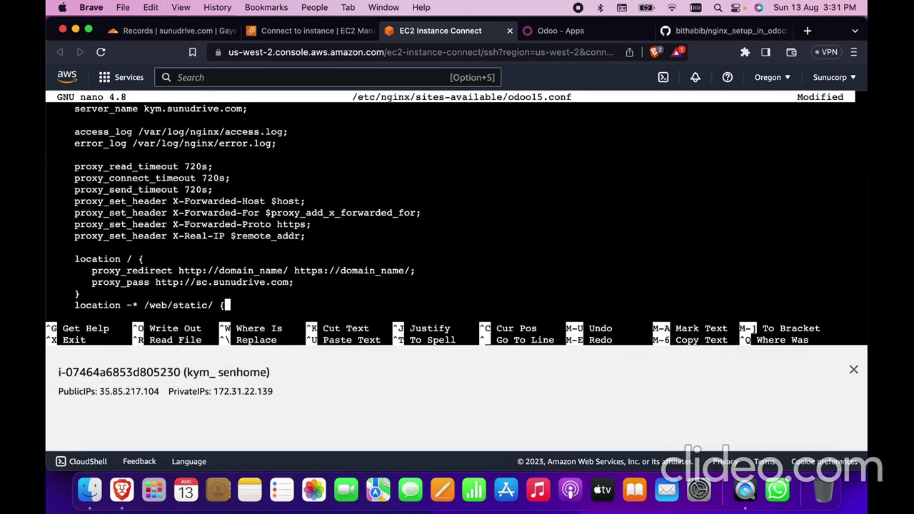
pyautogui.press('Up')
pyautogui.press('Up')
pyautogui.press('Up')
pyautogui.press('Right')
pyautogui.press('Right')
pyautogui.press('Right')
pyautogui.press('Right')
pyautogui.press('Right')
pyautogui.press('Right')
pyautogui.press('BackSpace')
pyautogui.press('BackSpace')
pyautogui.press('BackSpace')
pyautogui.press('BackSpace')
pyautogui.press('BackSpace')
pyautogui.press('BackSpace')
pyautogui.press('BackSpace')
pyautogui.press('BackSpace')
pyautogui.press('BackSpace')
pyautogui.press('BackSpace')
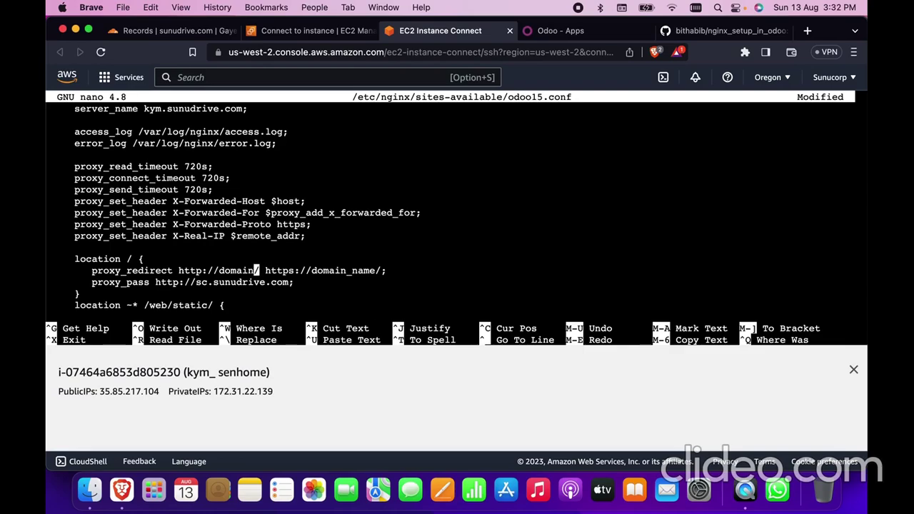
pyautogui.press('BackSpace')
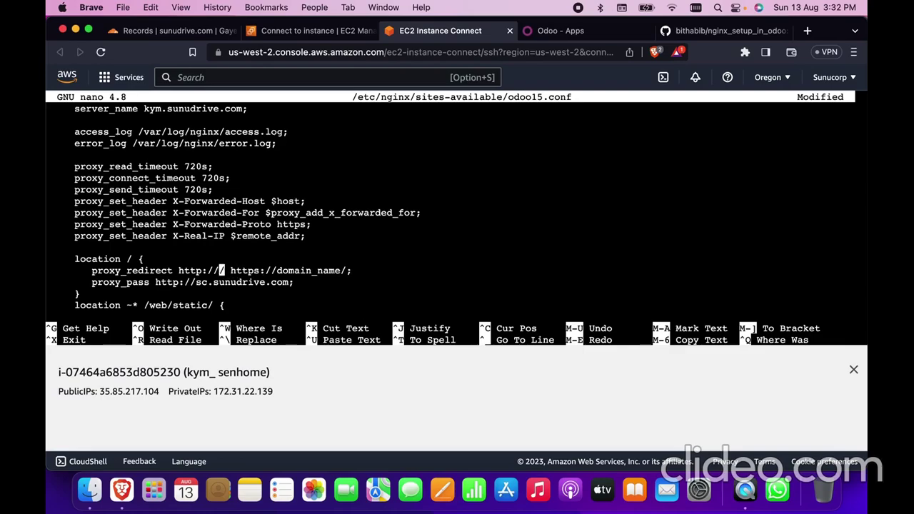
pyautogui.rightClick(402, 178)
pyautogui.click(427, 271)
pyautogui.press('Right')
pyautogui.press('Right')
pyautogui.press('Right')
pyautogui.press('Right')
pyautogui.press('Right')
pyautogui.press('Right')
pyautogui.press('Right')
pyautogui.press('Right')
pyautogui.press('Right')
pyautogui.press('Right')
pyautogui.press('Right')
pyautogui.press('Right')
pyautogui.press('Right')
pyautogui.press('Right')
pyautogui.press('Right')
pyautogui.press('Right')
pyautogui.press('Right')
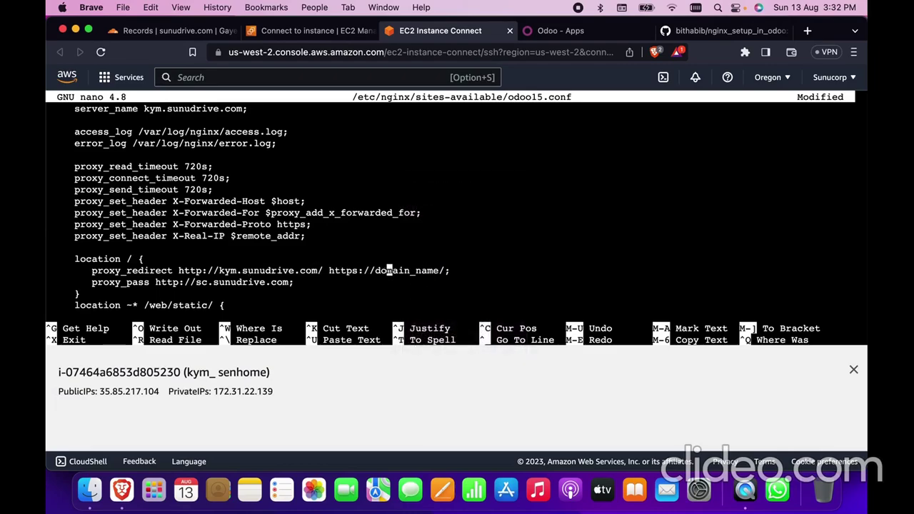
pyautogui.press('Right')
pyautogui.press('Right')
pyautogui.press('Right')
pyautogui.press('BackSpace')
pyautogui.press('BackSpace')
pyautogui.press('BackSpace')
pyautogui.press('BackSpace')
pyautogui.press('BackSpace')
pyautogui.press('BackSpace')
pyautogui.press('BackSpace')
pyautogui.press('BackSpace')
pyautogui.press('BackSpace')
pyautogui.press('BackSpace')
pyautogui.press('BackSpace')
pyautogui.rightClick(506, 245)
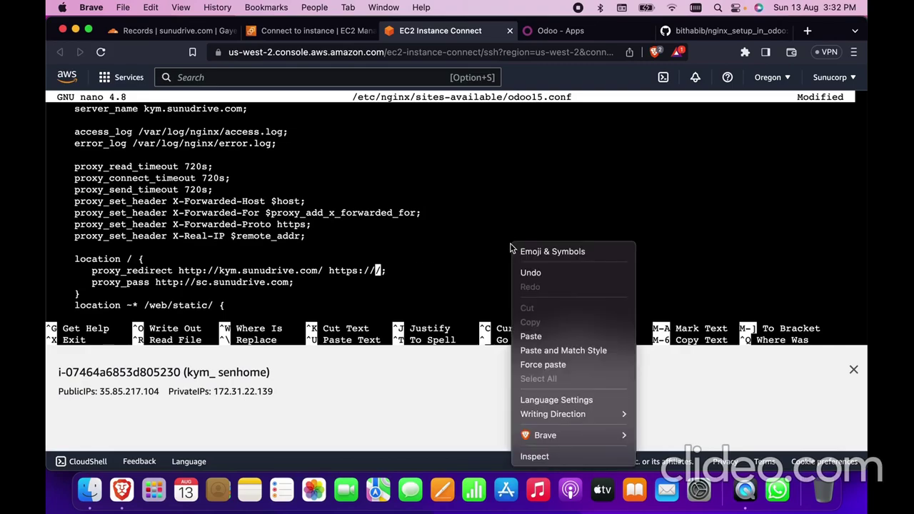
pyautogui.click(532, 336)
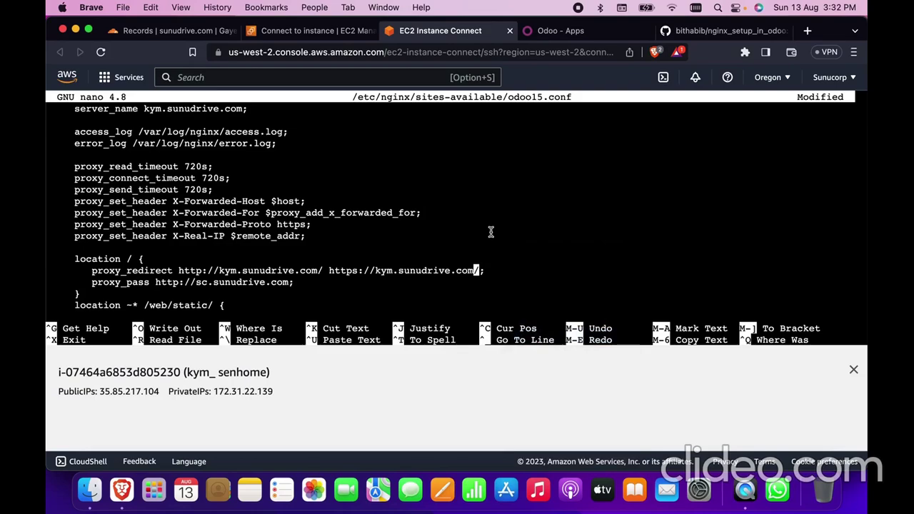
# Replace domain_name in the proxy_pass line of the location ~* /web/static/ block with kym.sunudrive.com.
pyautogui.press('Down')
pyautogui.press('Down')
pyautogui.press('Down')
pyautogui.press('Down')
pyautogui.press('Down')
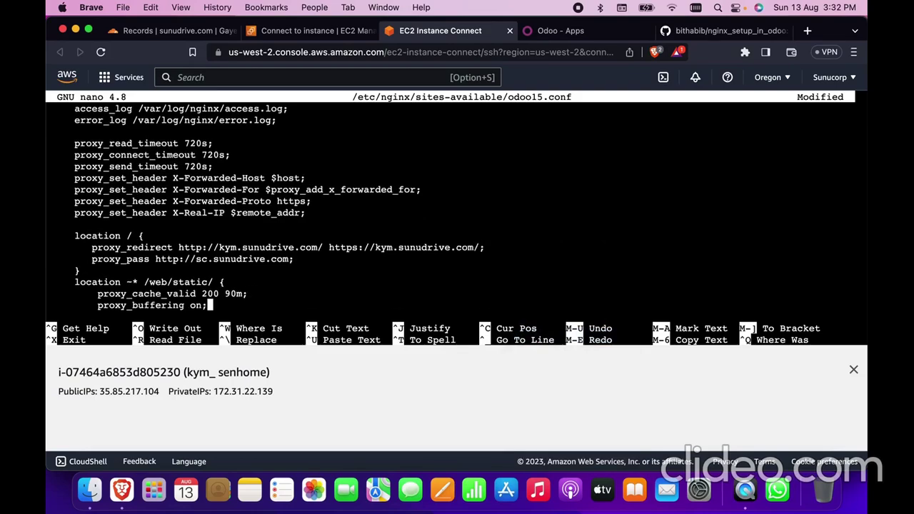
pyautogui.press('super+v')
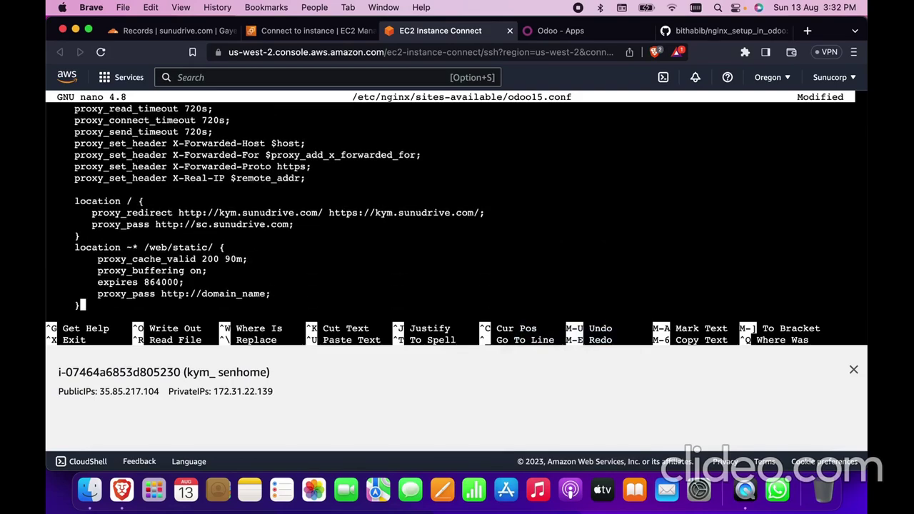
pyautogui.press('Up')
pyautogui.press('Left')
pyautogui.press('BackSpace')
pyautogui.press('BackSpace')
pyautogui.press('BackSpace')
pyautogui.press('BackSpace')
pyautogui.press('BackSpace')
pyautogui.press('BackSpace')
pyautogui.press('BackSpace')
pyautogui.press('BackSpace')
pyautogui.press('BackSpace')
pyautogui.press('BackSpace')
pyautogui.press('BackSpace')
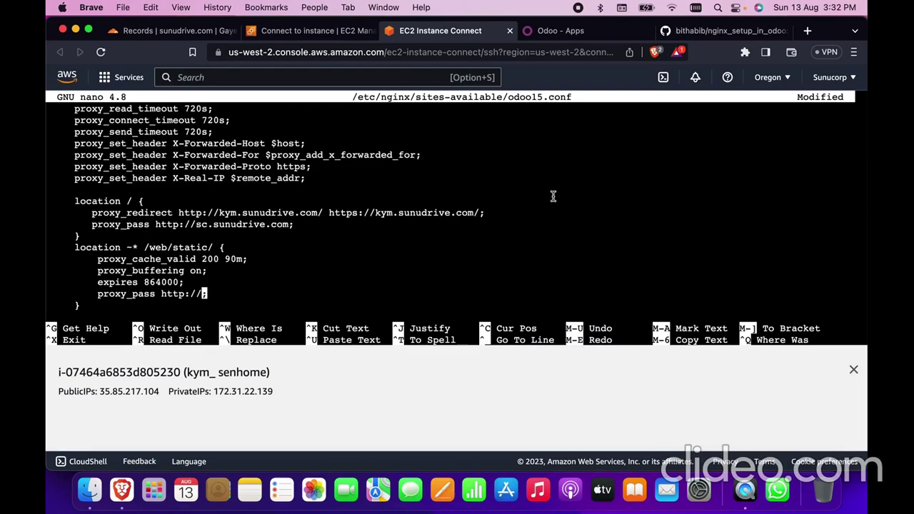
pyautogui.rightClick(573, 193)
pyautogui.click(593, 287)
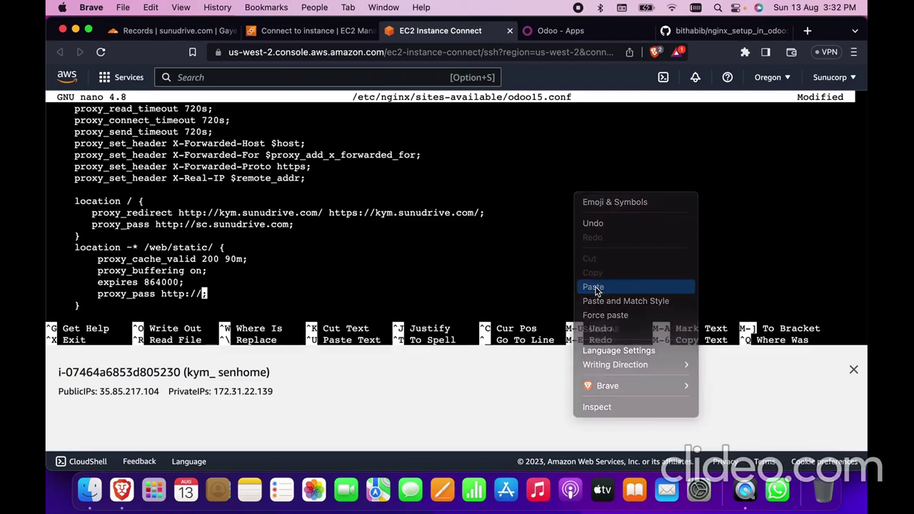
# Change the host in the proxy_pass line under location / to kym.sunudrive.com.
pyautogui.press('Down')
pyautogui.write('gzip_types text/css text/less text/plain text/xml application/xml application/json application/javascript; gzip on;')
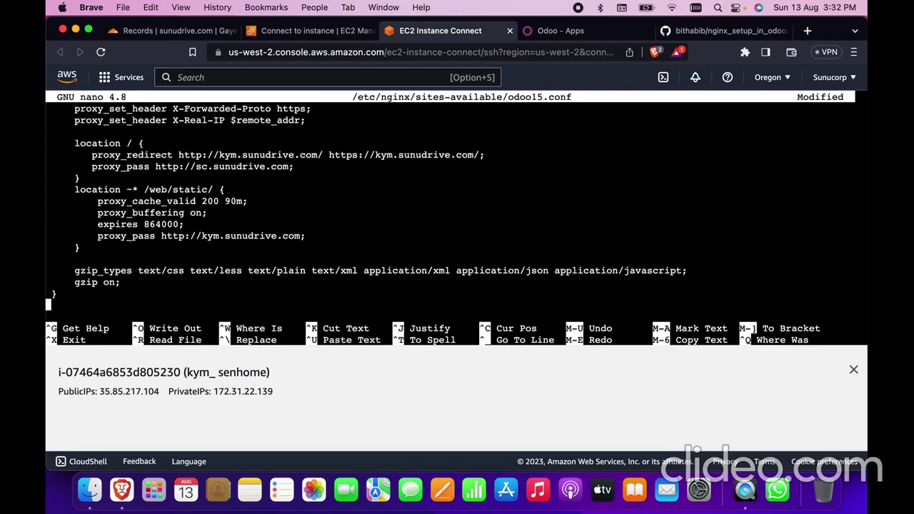
pyautogui.press('Up')
pyautogui.press('Up')
pyautogui.press('Up')
pyautogui.press('Up')
pyautogui.press('Up')
pyautogui.press('Up')
pyautogui.press('Up')
pyautogui.press('Up')
pyautogui.press('Up')
pyautogui.press('Up')
pyautogui.press('Up')
pyautogui.press('Left')
pyautogui.press('BackSpace')
pyautogui.press('BackSpace')
pyautogui.press('BackSpace')
pyautogui.press('BackSpace')
pyautogui.press('BackSpace')
pyautogui.press('BackSpace')
pyautogui.press('BackSpace')
pyautogui.press('BackSpace')
pyautogui.press('BackSpace')
pyautogui.press('BackSpace')
pyautogui.press('BackSpace')
pyautogui.press('BackSpace')
pyautogui.press('BackSpace')
pyautogui.press('BackSpace')
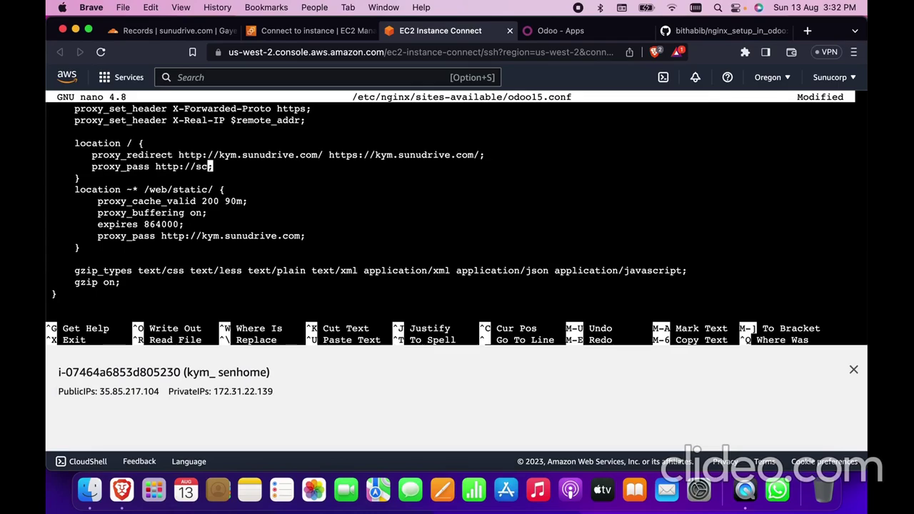
pyautogui.press('BackSpace')
pyautogui.press('BackSpace')
pyautogui.rightClick(575, 221)
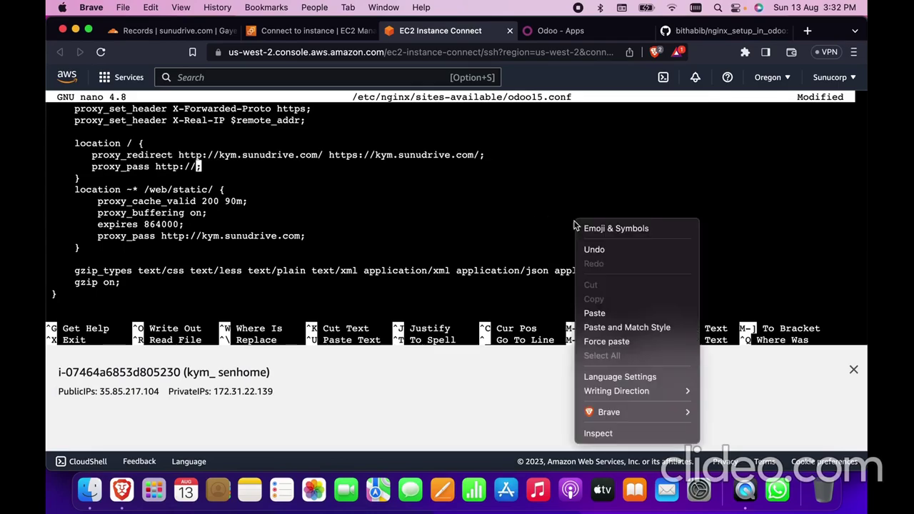
pyautogui.click(600, 313)
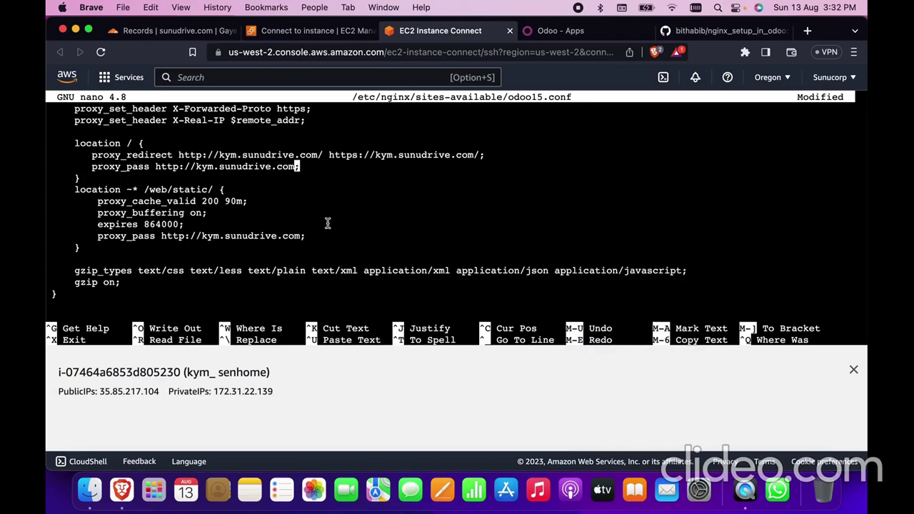
# Save the edited /etc/nginx/sites-available/odoo15.conf under the same file name and exit nano.
pyautogui.press('Down')
pyautogui.press('Down')
pyautogui.press('Down')
pyautogui.press('Down')
pyautogui.press('Down')
pyautogui.press('Down')
pyautogui.press('Down')
pyautogui.press('Down')
pyautogui.press('Down')
pyautogui.press('Down')
pyautogui.press('Down')
pyautogui.press('Down')
pyautogui.hotkey('ctrl', 'x')
pyautogui.press('y')
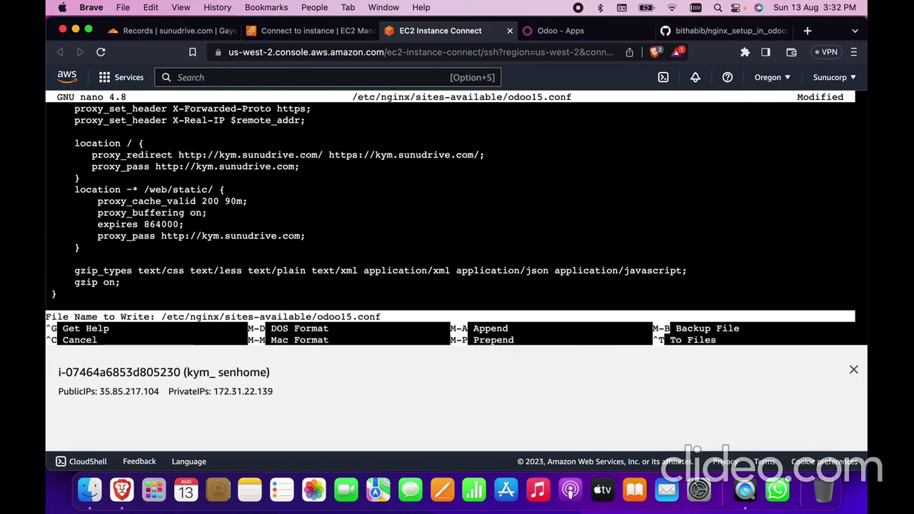
pyautogui.press('Return')
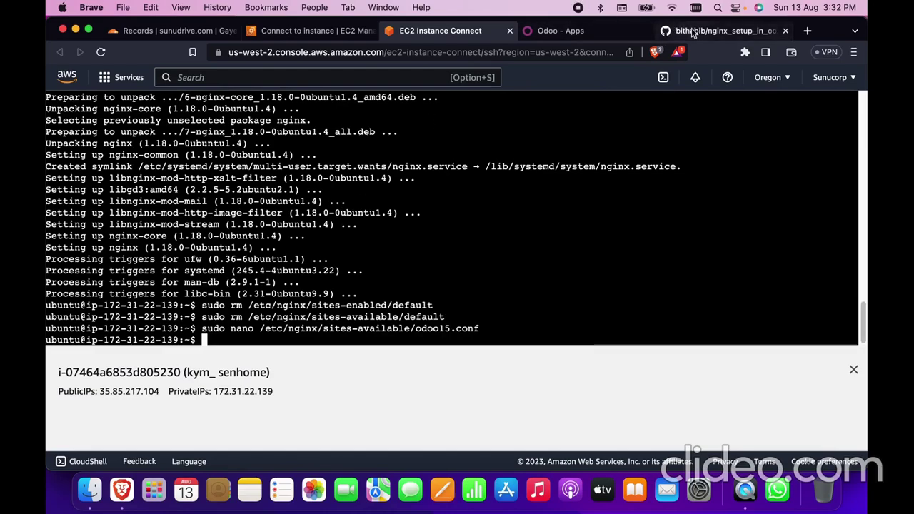
# Copy the README's Step 5 symlink command and run it in the EC2 terminal to link odoo15.conf into sites-enabled.
pyautogui.click(714, 31)
pyautogui.scroll(-5, 295, 325)
pyautogui.scroll(-2, 294, 325)
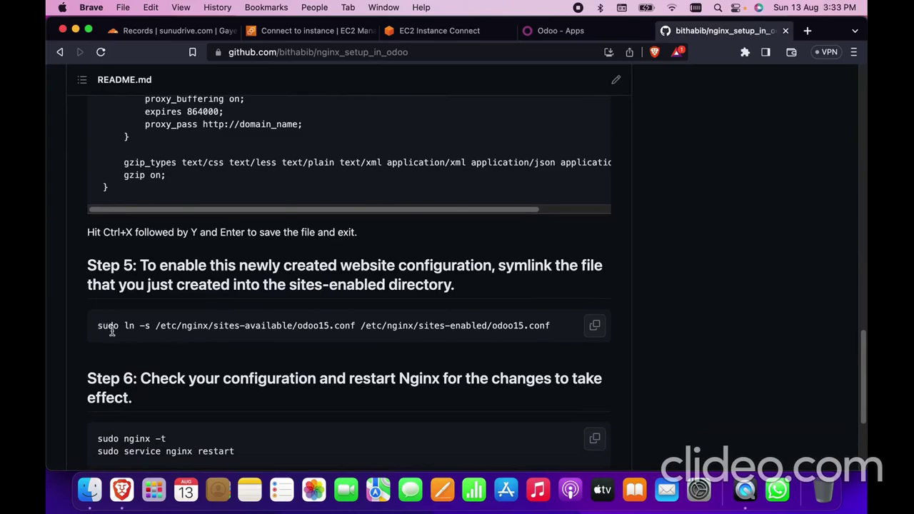
pyautogui.click(597, 334)
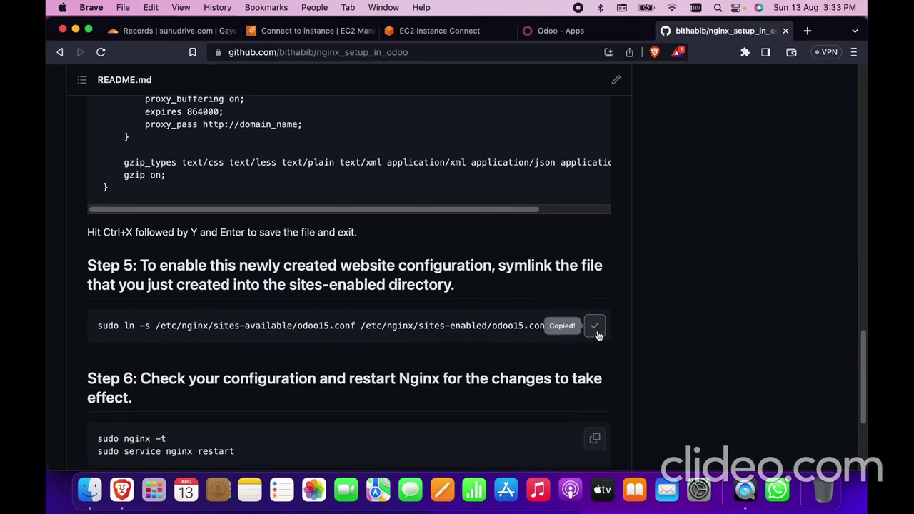
pyautogui.click(437, 36)
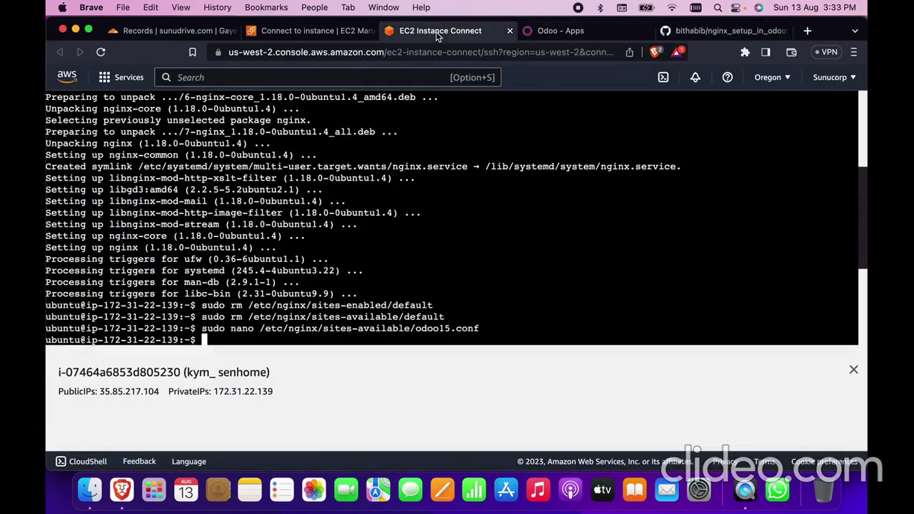
pyautogui.rightClick(371, 167)
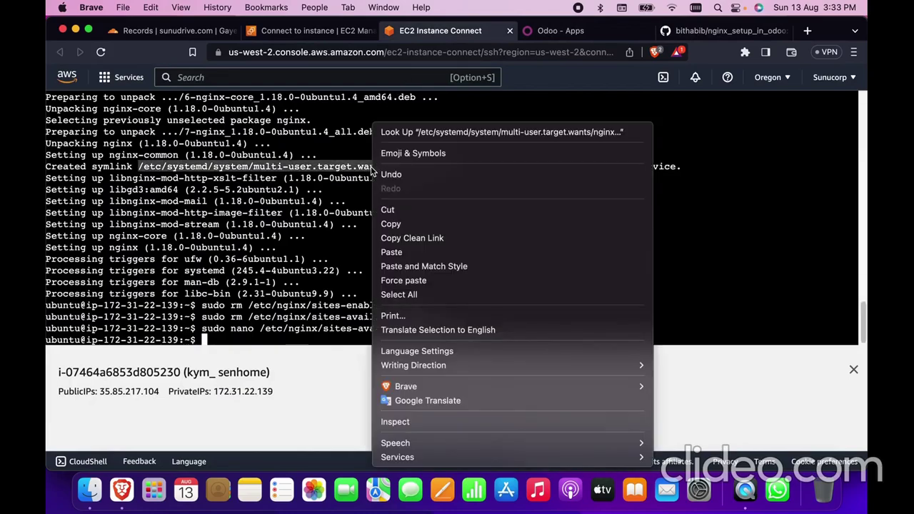
pyautogui.click(393, 252)
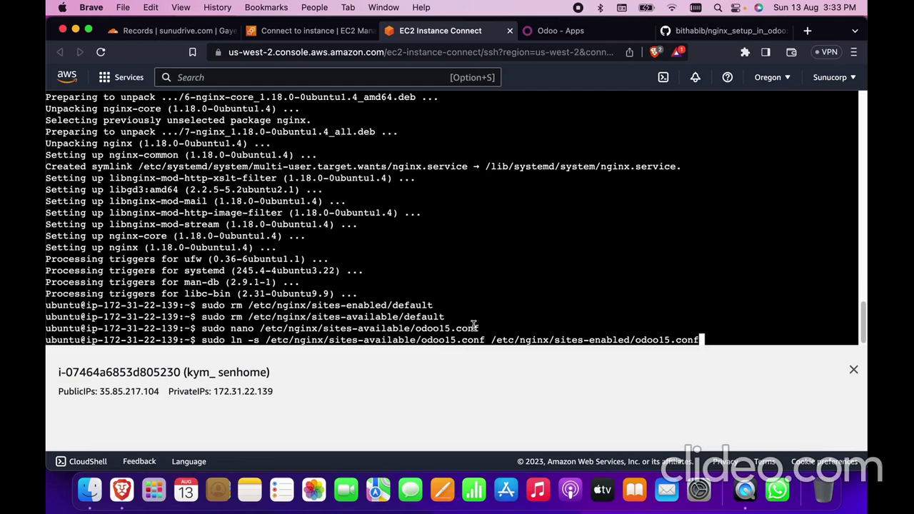
pyautogui.moveTo(486, 329); pyautogui.dragTo(416, 329)
pyautogui.click(581, 320)
pyautogui.press('Return')
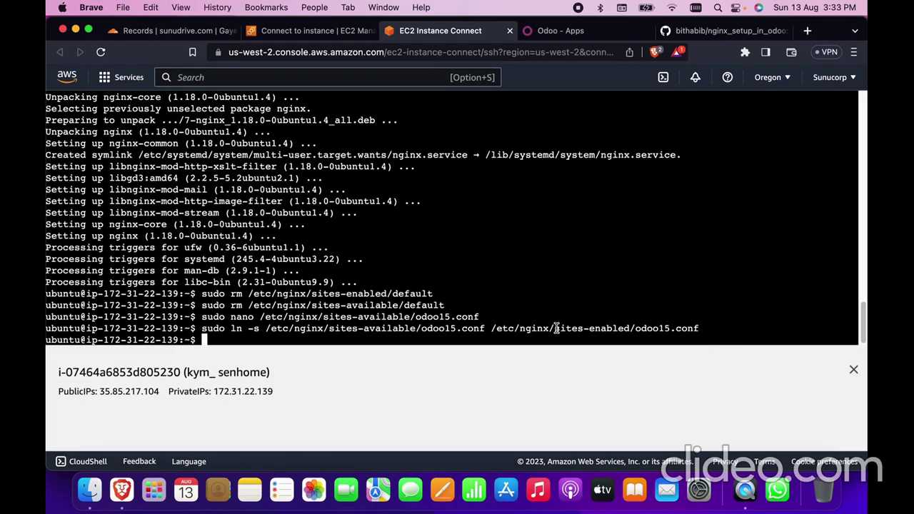
pyautogui.moveTo(557, 328); pyautogui.dragTo(631, 326)
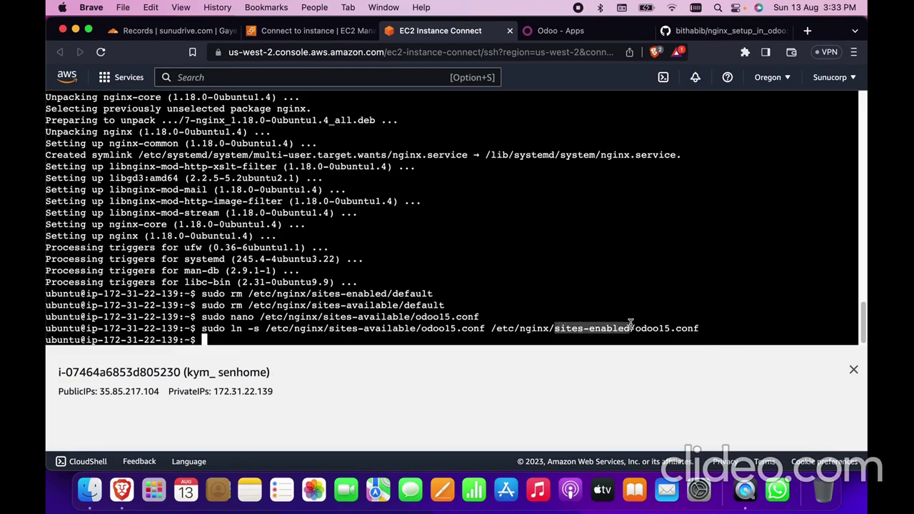
# Copy the README's Step 6 commands and run sudo nginx -t and sudo service nginx restart in the EC2 terminal.
pyautogui.click(598, 34)
pyautogui.click(694, 31)
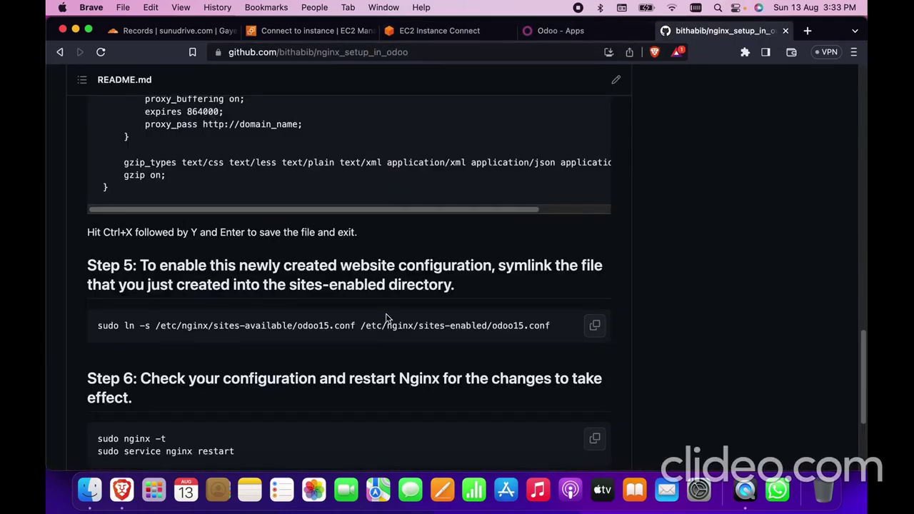
pyautogui.scroll(-3, 386, 318)
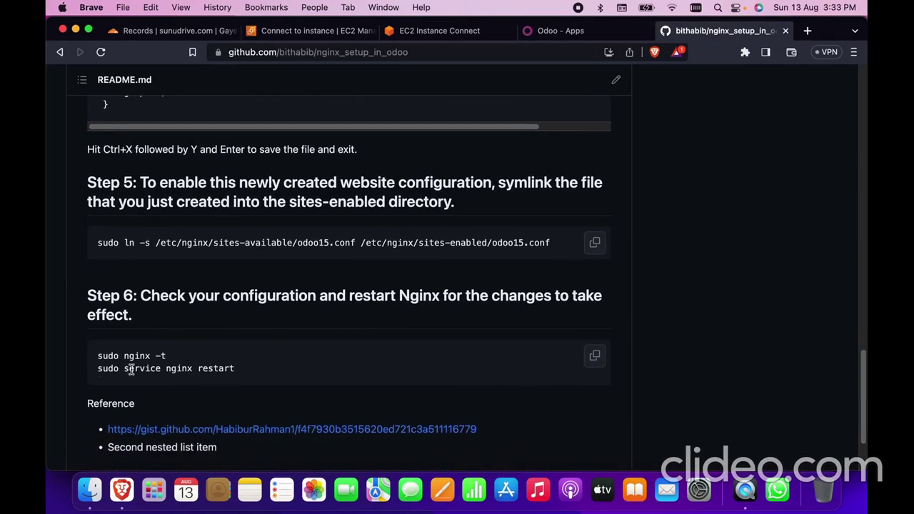
pyautogui.moveTo(169, 358); pyautogui.dragTo(94, 359)
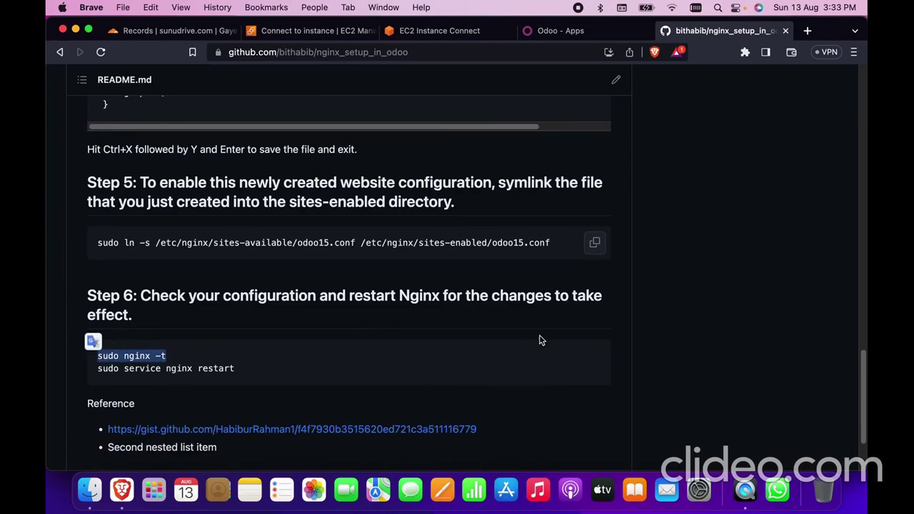
pyautogui.click(595, 356)
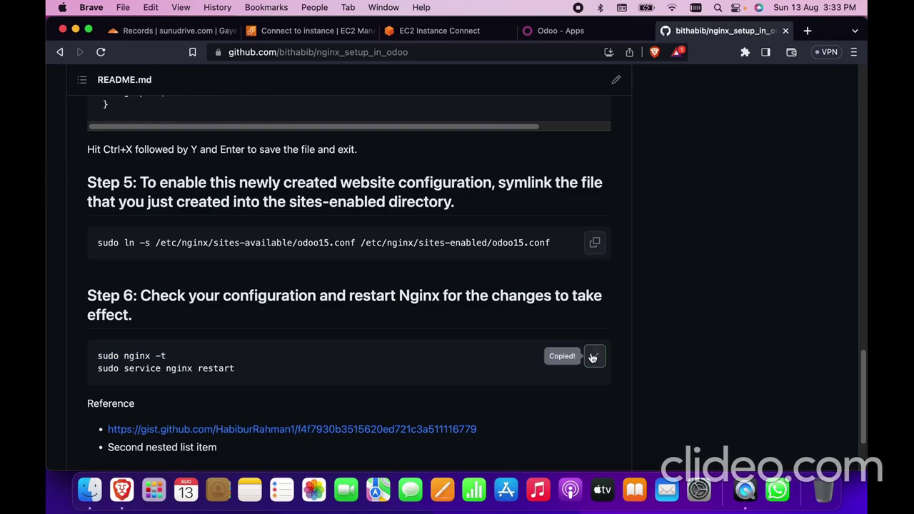
pyautogui.click(418, 39)
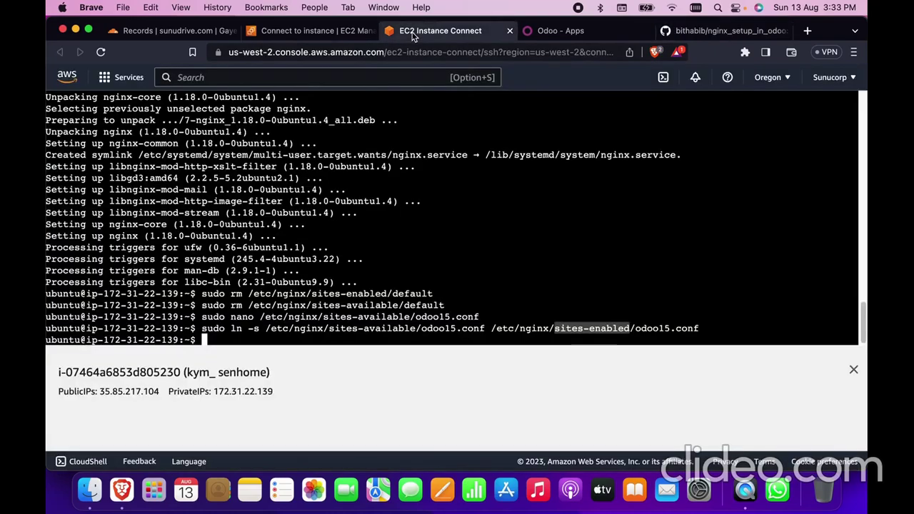
pyautogui.rightClick(442, 186)
pyautogui.click(465, 278)
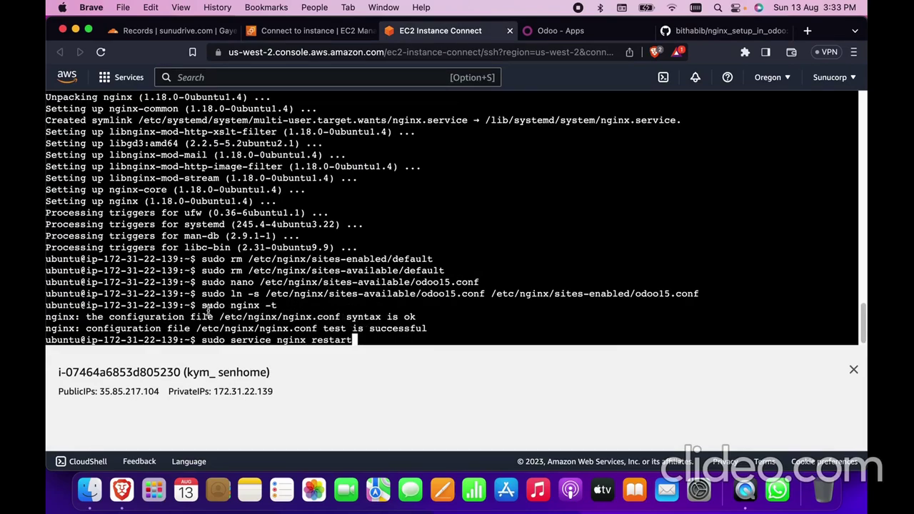
pyautogui.moveTo(202, 306); pyautogui.dragTo(289, 308)
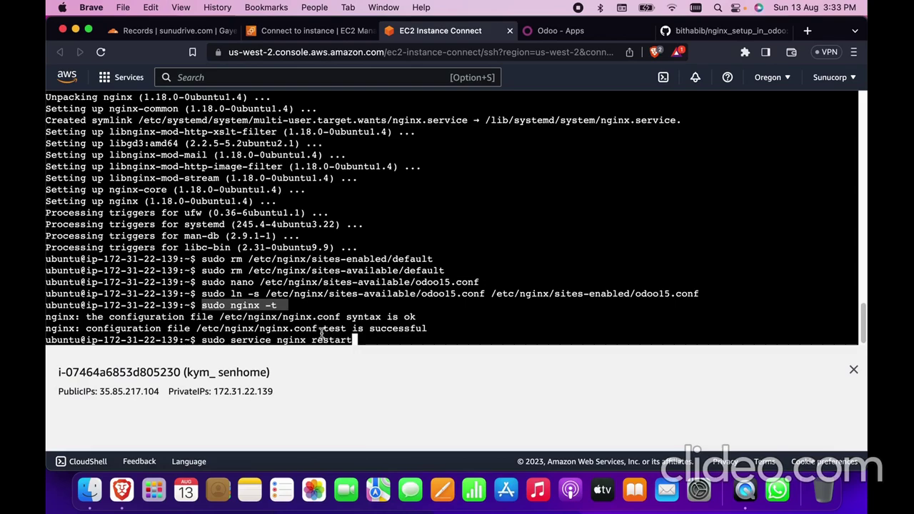
pyautogui.moveTo(370, 328); pyautogui.dragTo(426, 328)
pyautogui.click(478, 322)
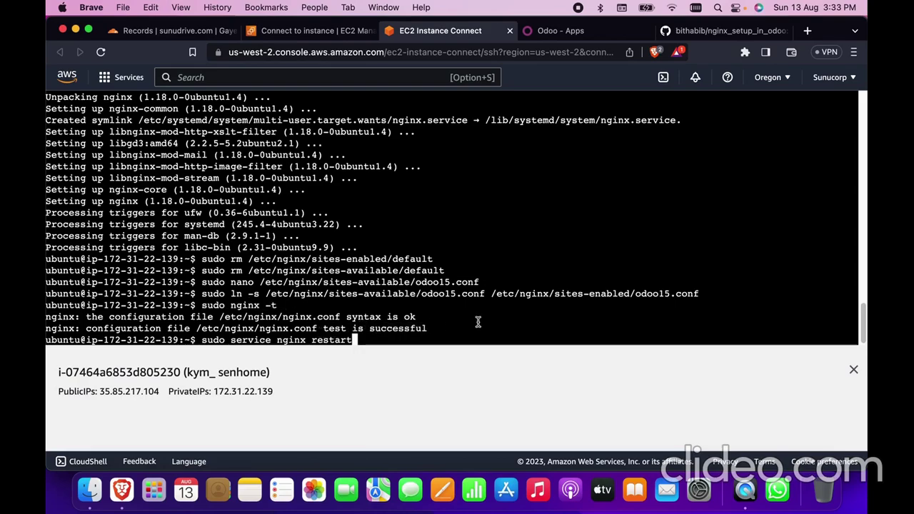
pyautogui.press('Return')
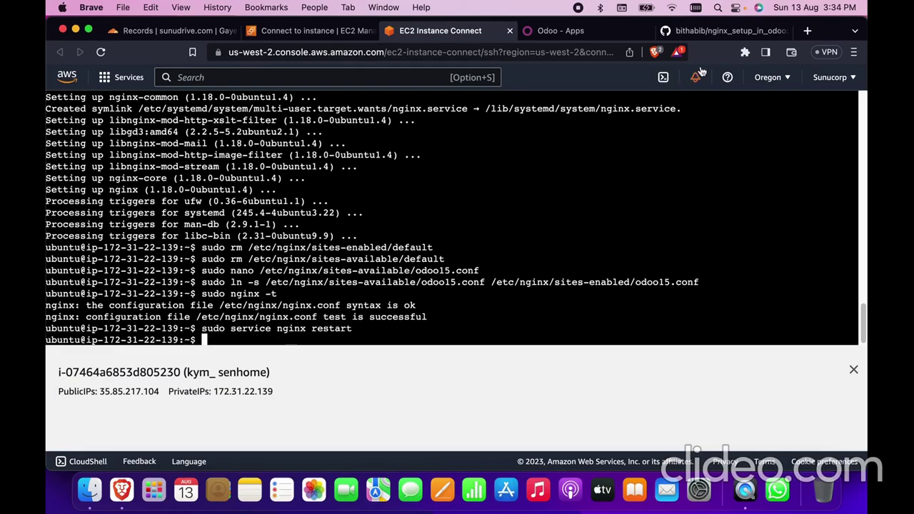
# Open kym.sunudrive.com in a new browser tab to test the reverse proxy.
pyautogui.click(809, 31)
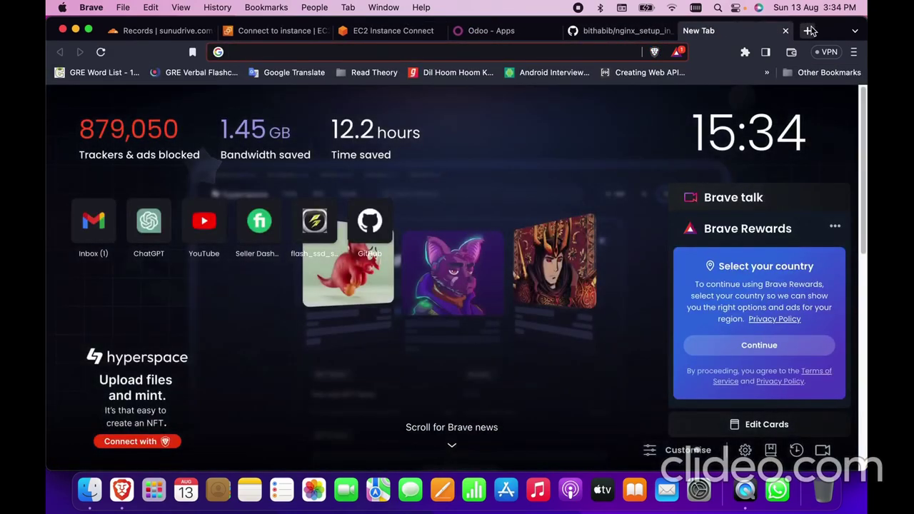
pyautogui.write('k')
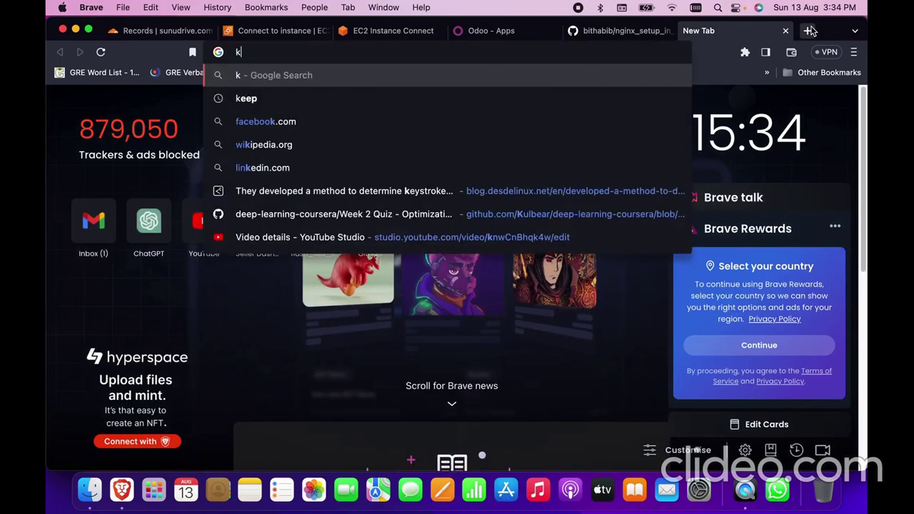
pyautogui.write('ym.')
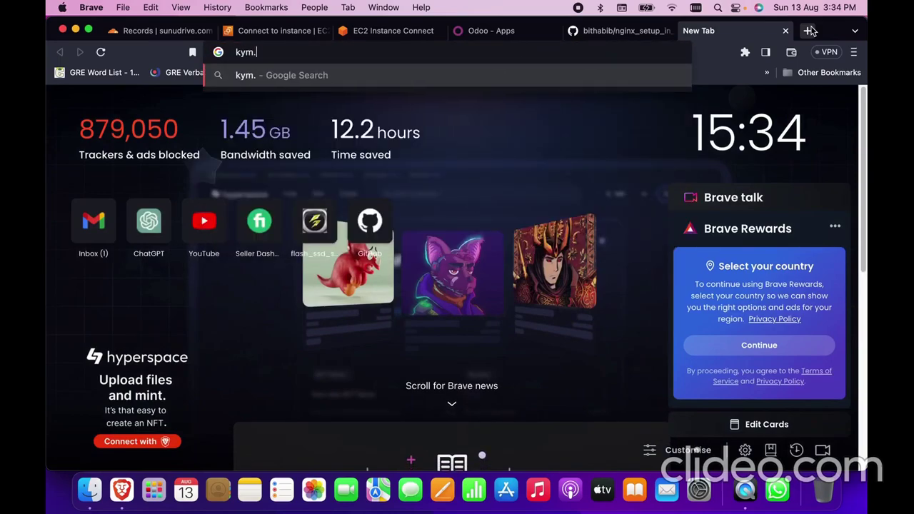
pyautogui.write('sunudri')
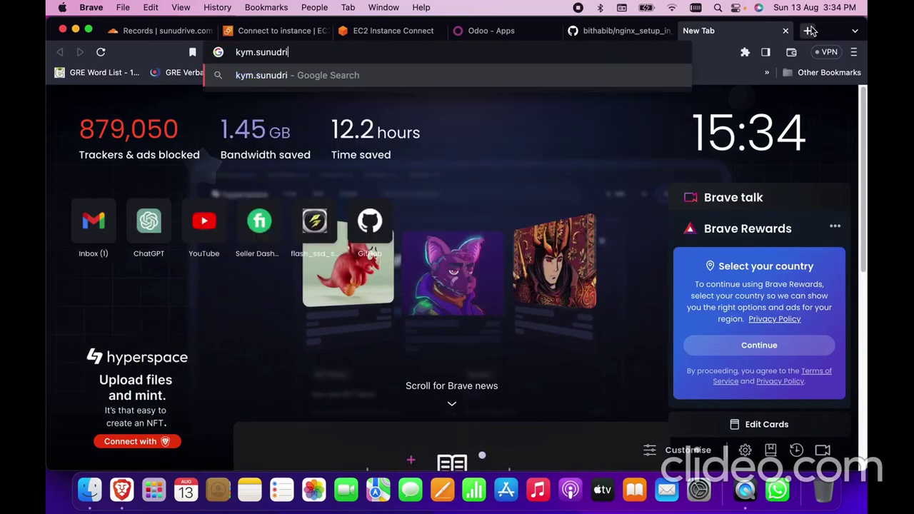
pyautogui.write('ve.com')
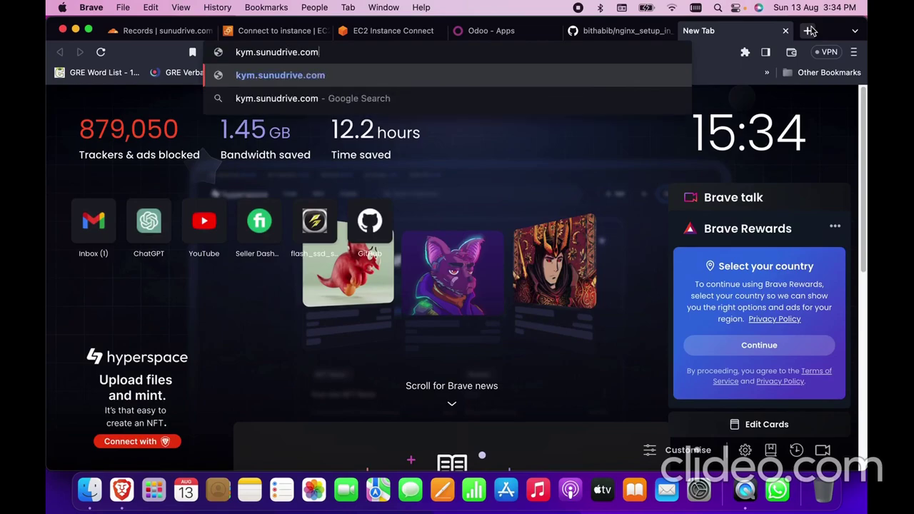
pyautogui.press('Return')
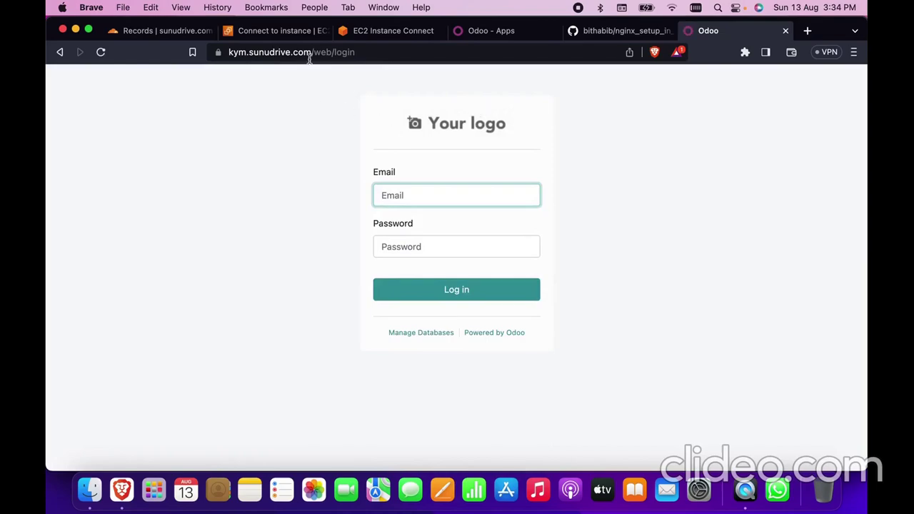
# Compare the kym A record's IP in Cloudflare with the EC2 instance's public IP address, and return to the kym.sunudrive.com login page.
pyautogui.click(150, 32)
pyautogui.click(339, 305)
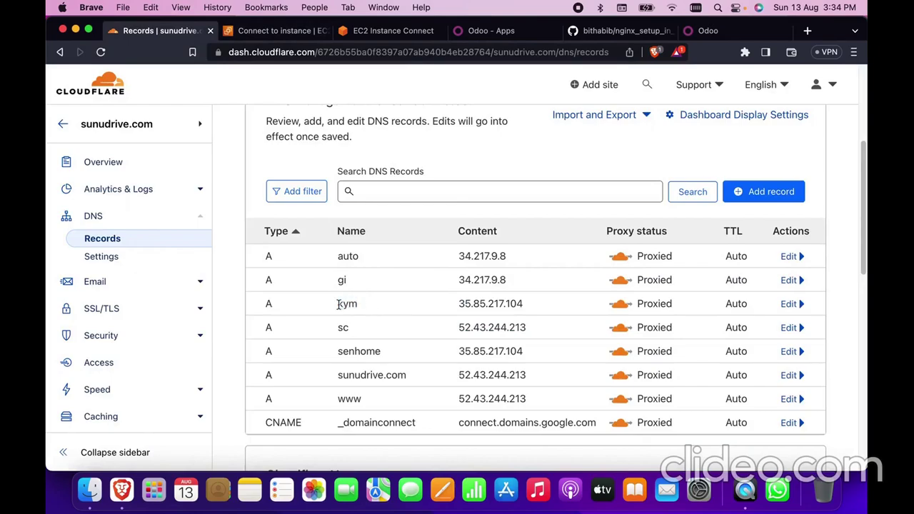
pyautogui.moveTo(459, 304); pyautogui.dragTo(528, 307)
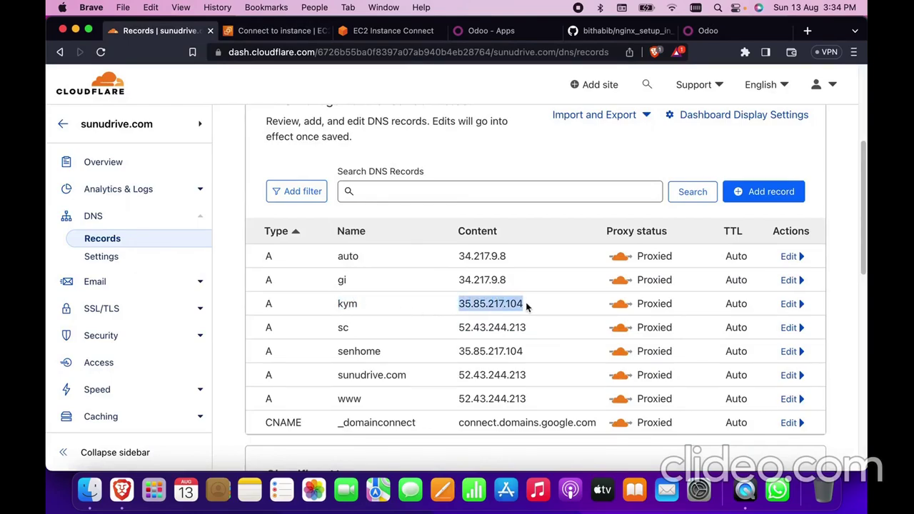
pyautogui.click(275, 31)
pyautogui.scroll(3, 248, 266)
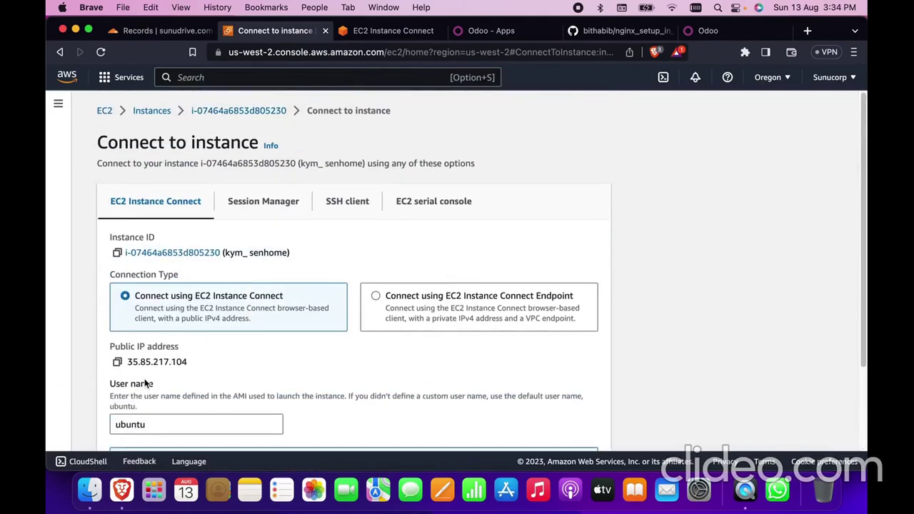
pyautogui.click(118, 362)
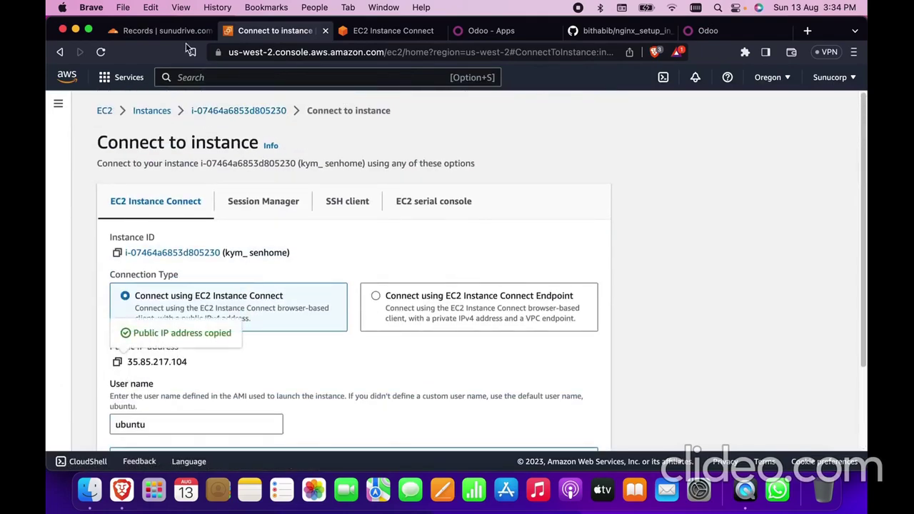
pyautogui.click(160, 31)
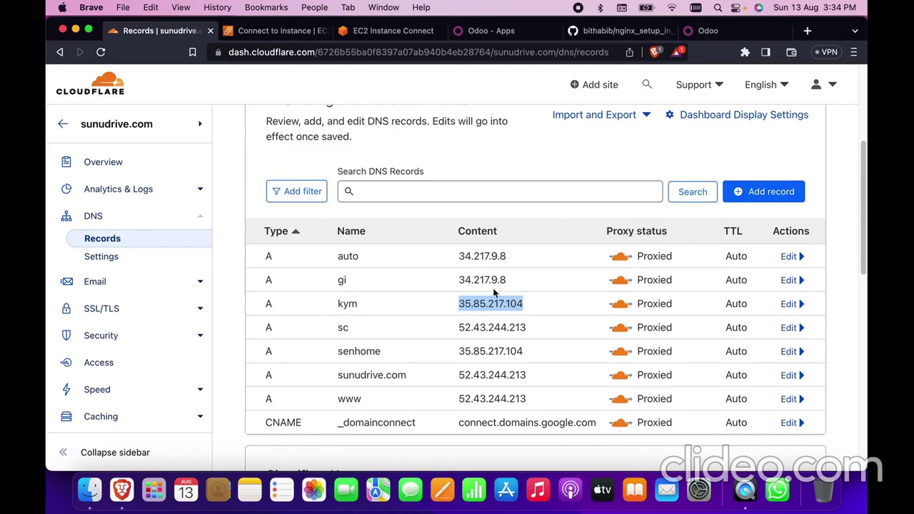
pyautogui.click(714, 30)
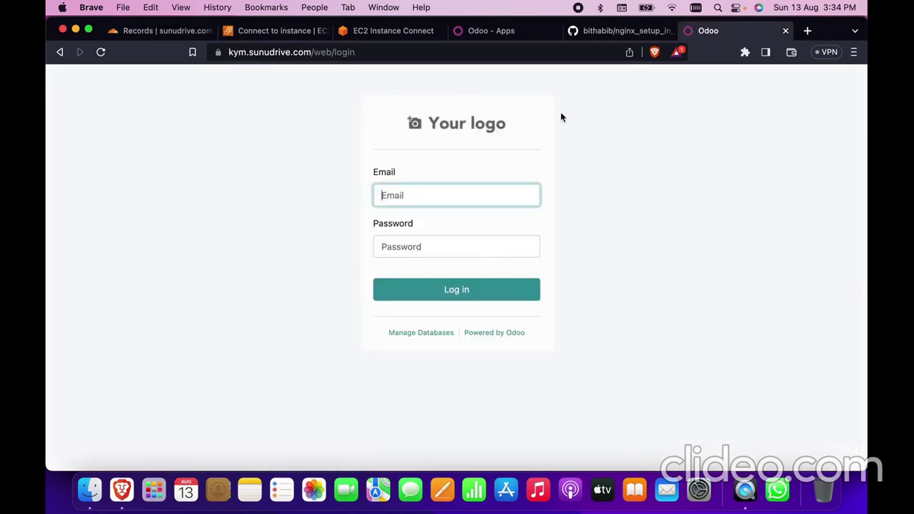